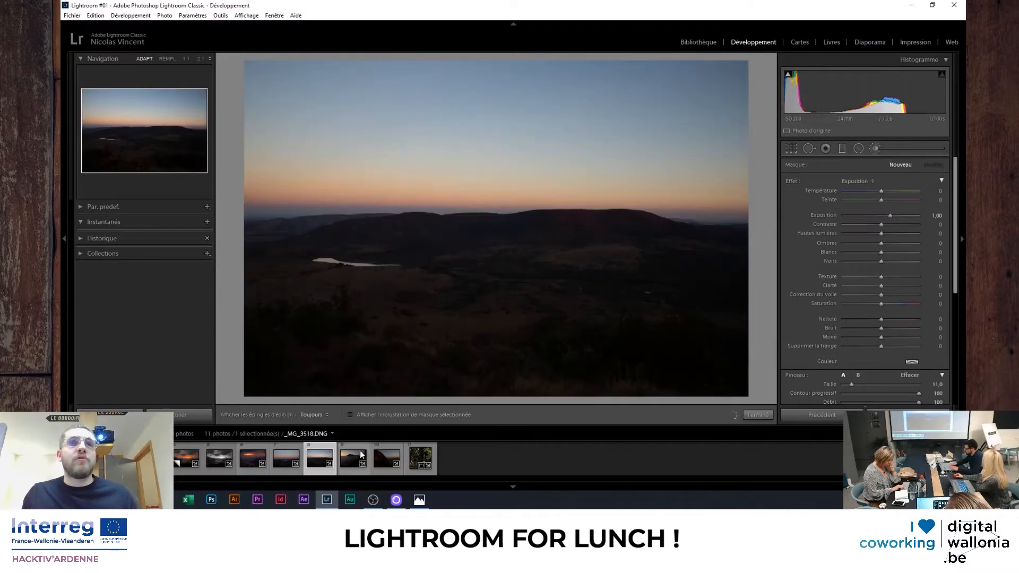
Step: Select all the photos in the filmstrip and open their export settings with Disque dur as the destination
{"action": "left_click", "coordinate": [413, 460]}
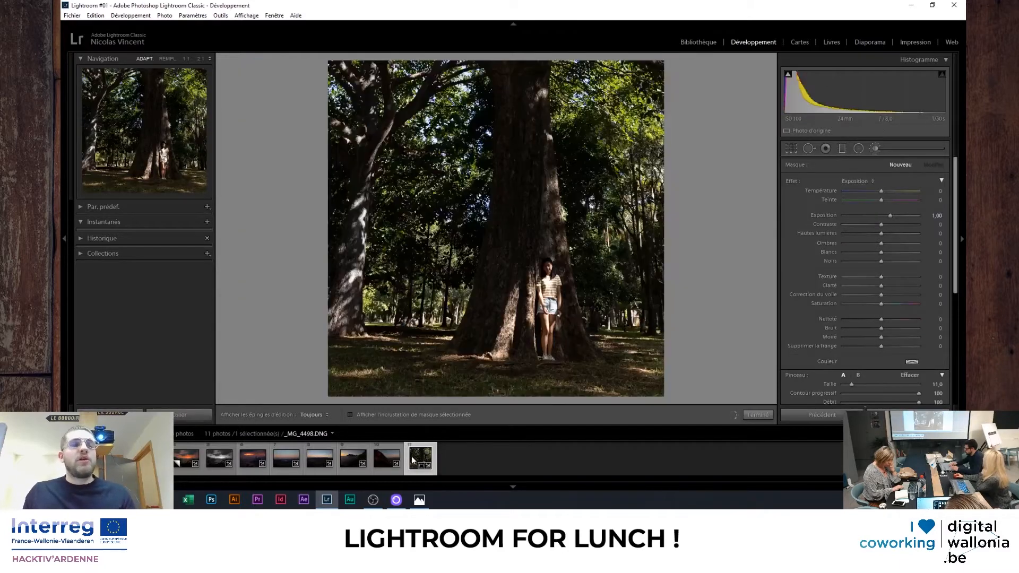
{"action": "key", "text": "ctrl+a"}
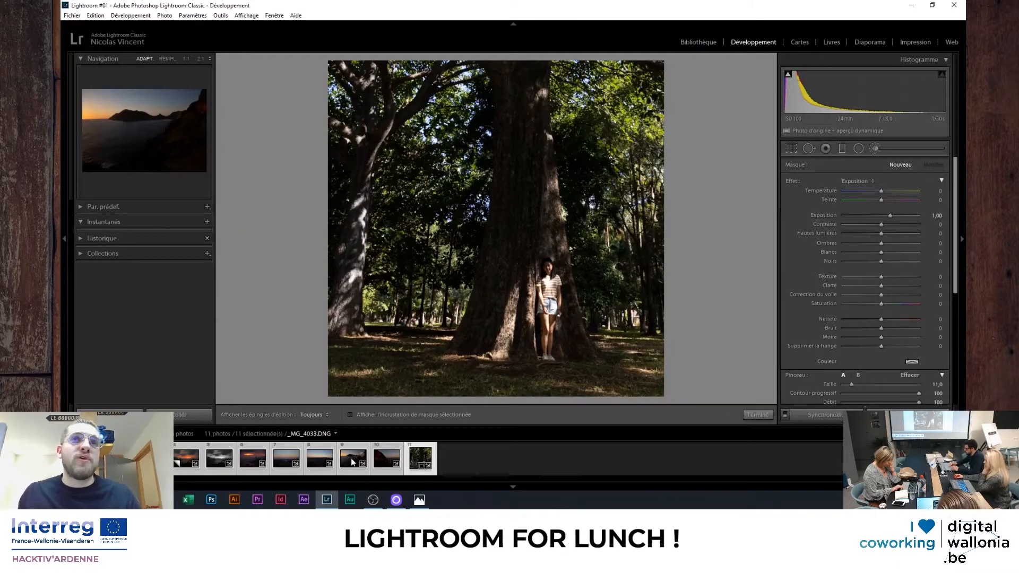
{"action": "left_click", "coordinate": [72, 15]}
{"action": "left_click", "coordinate": [119, 142]}
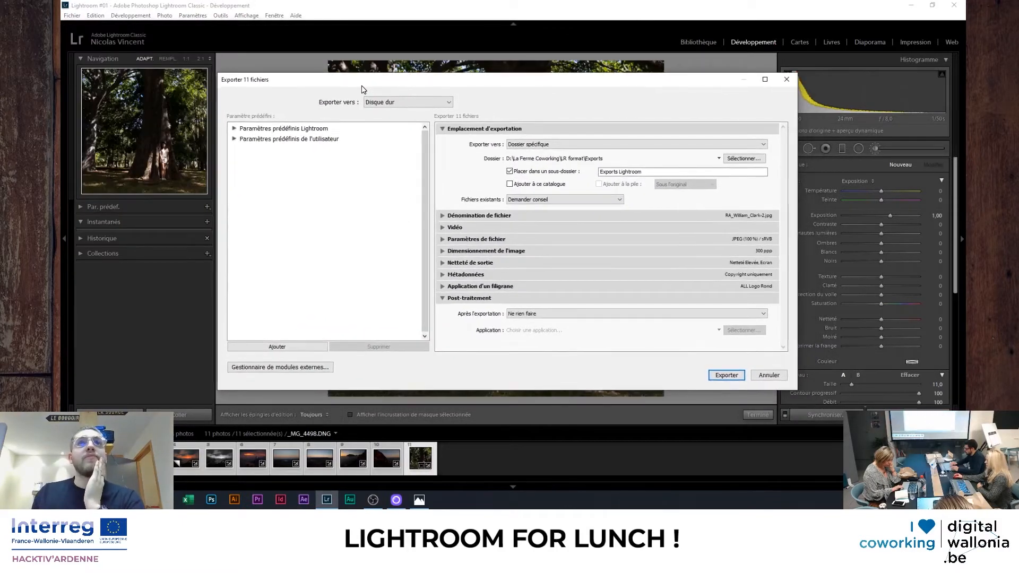
{"action": "left_click", "coordinate": [395, 102]}
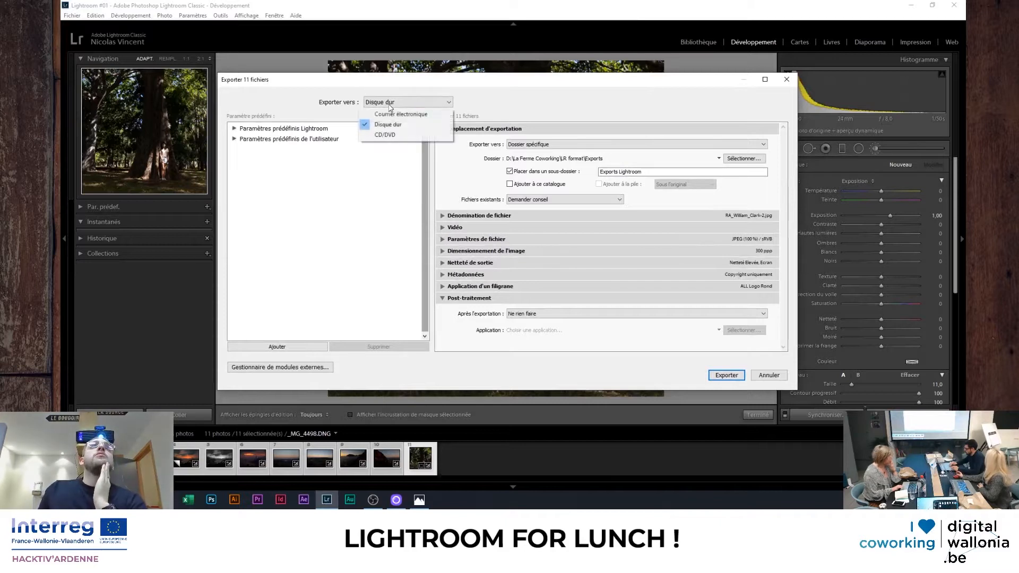
{"action": "left_click", "coordinate": [396, 124]}
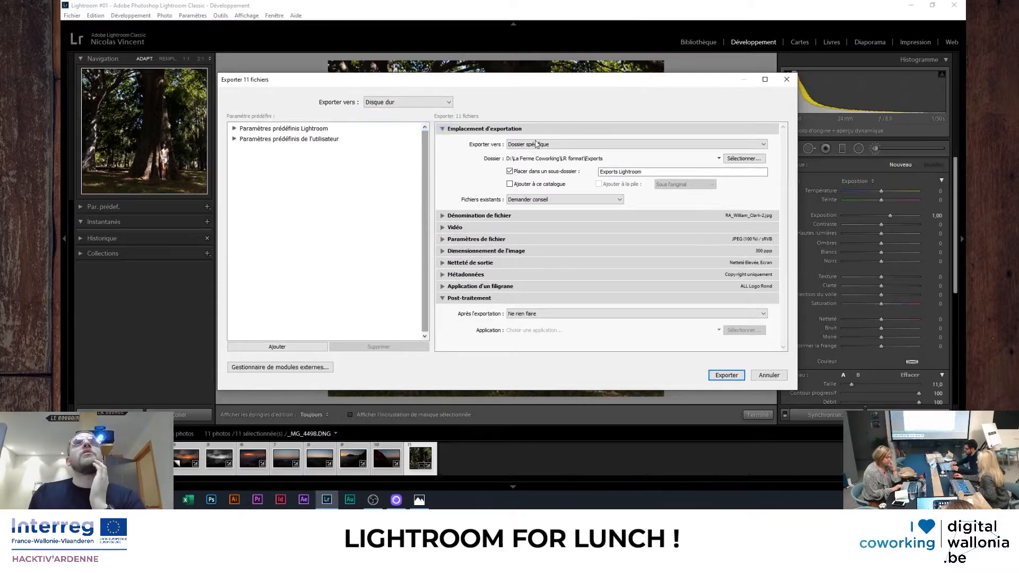
Step: Collapse the Post-traitement section and keep Dossier spécifique as the export location
{"action": "left_click", "coordinate": [448, 130]}
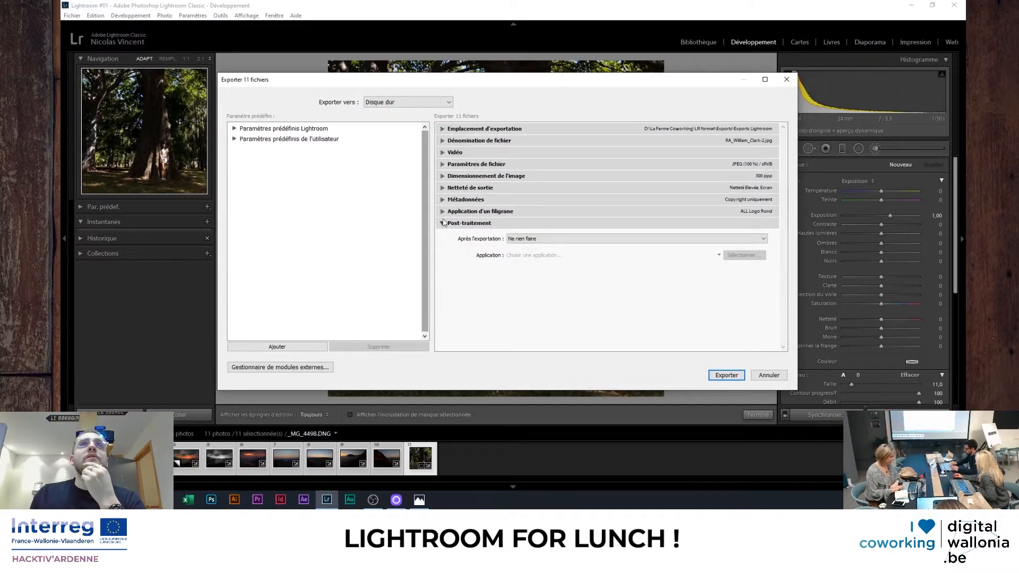
{"action": "left_click", "coordinate": [443, 223]}
{"action": "left_click", "coordinate": [443, 129]}
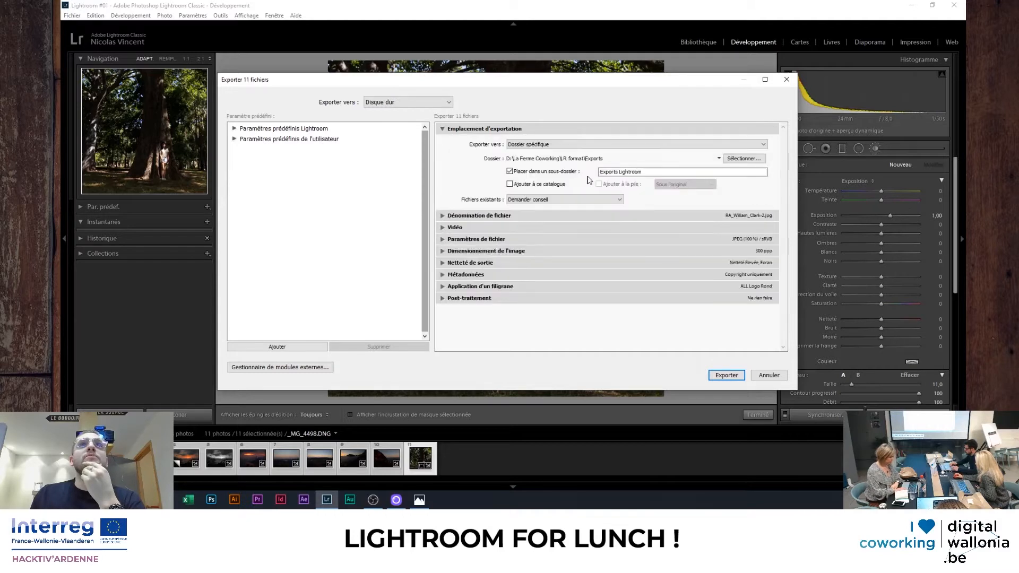
{"action": "left_click", "coordinate": [554, 145]}
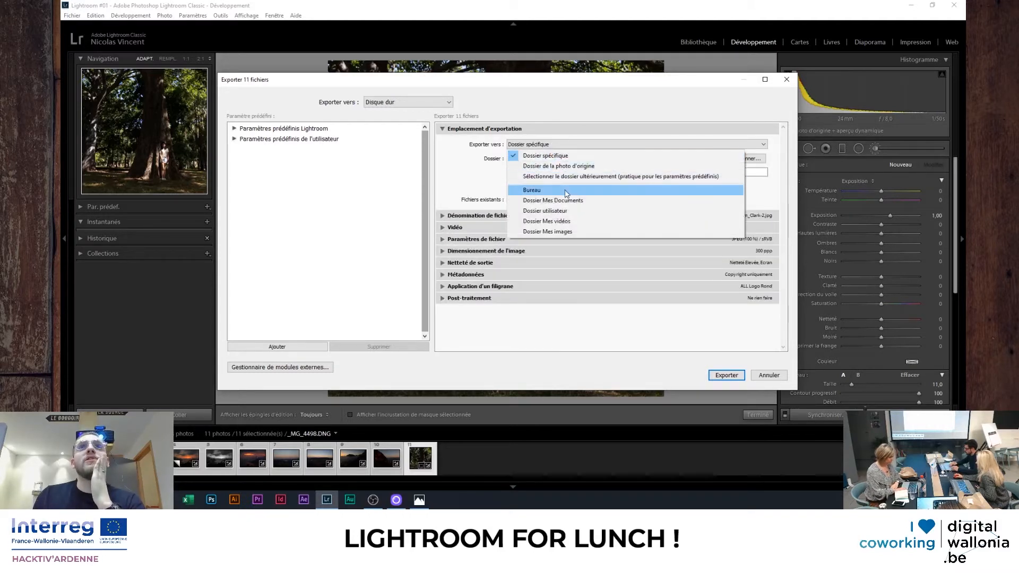
{"action": "left_click", "coordinate": [567, 158]}
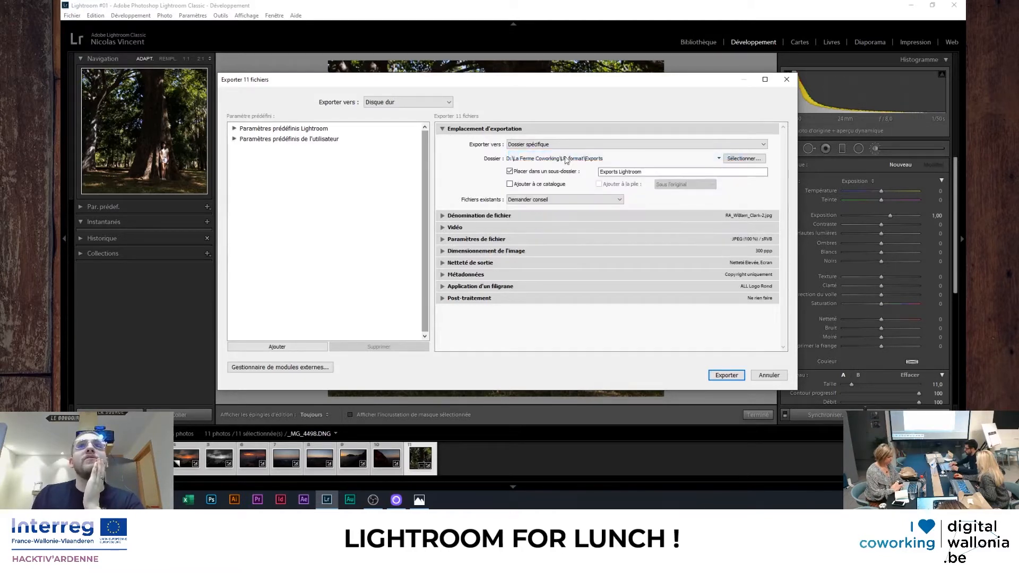
Step: Choose the Exports folder inside LR format as the destination, with files placed in the subfolder Exports Lightroom
{"action": "left_click", "coordinate": [740, 158]}
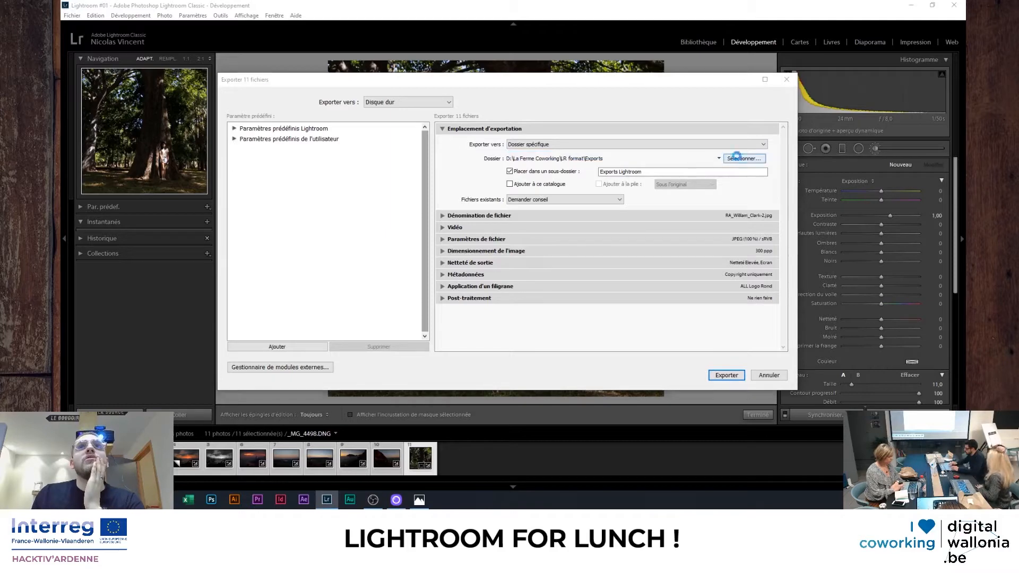
{"action": "left_click", "coordinate": [419, 112]}
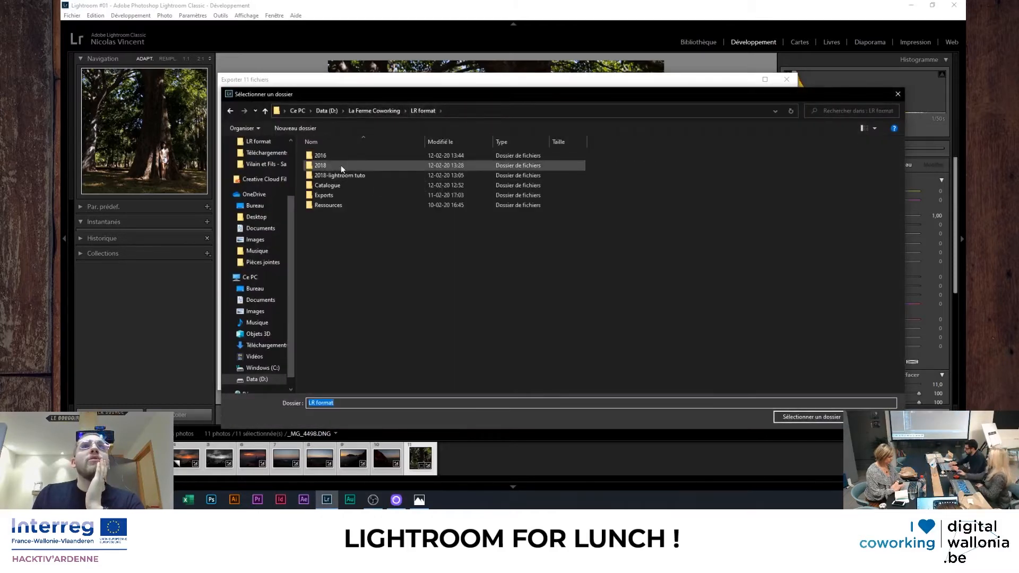
{"action": "double_click", "coordinate": [343, 195]}
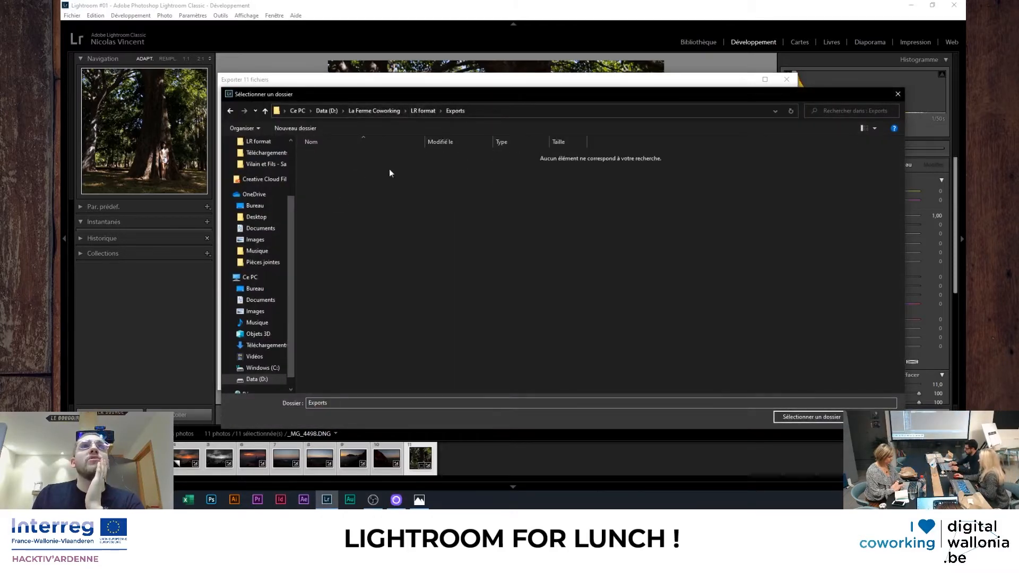
{"action": "left_click", "coordinate": [806, 417]}
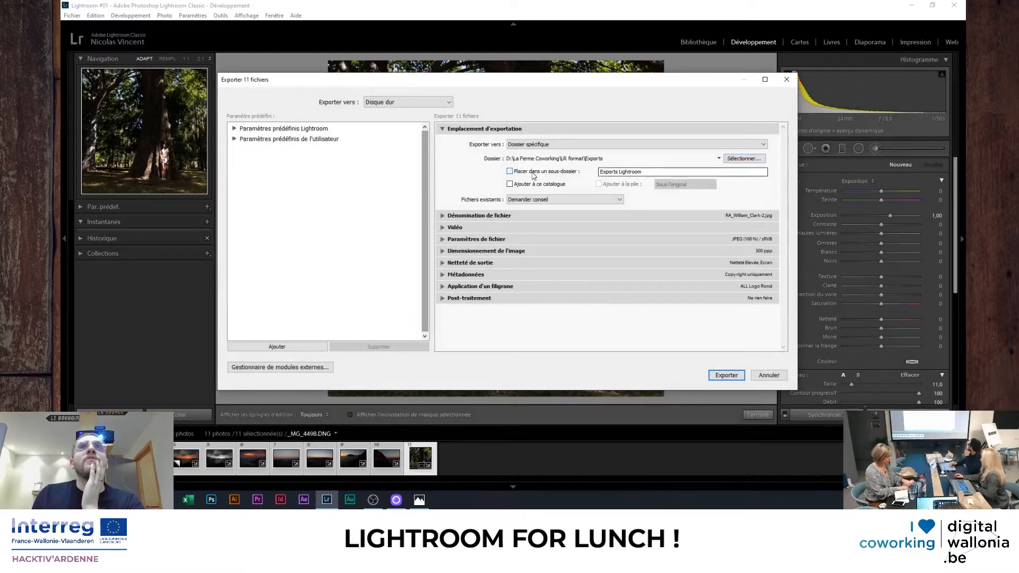
{"action": "left_click", "coordinate": [533, 174]}
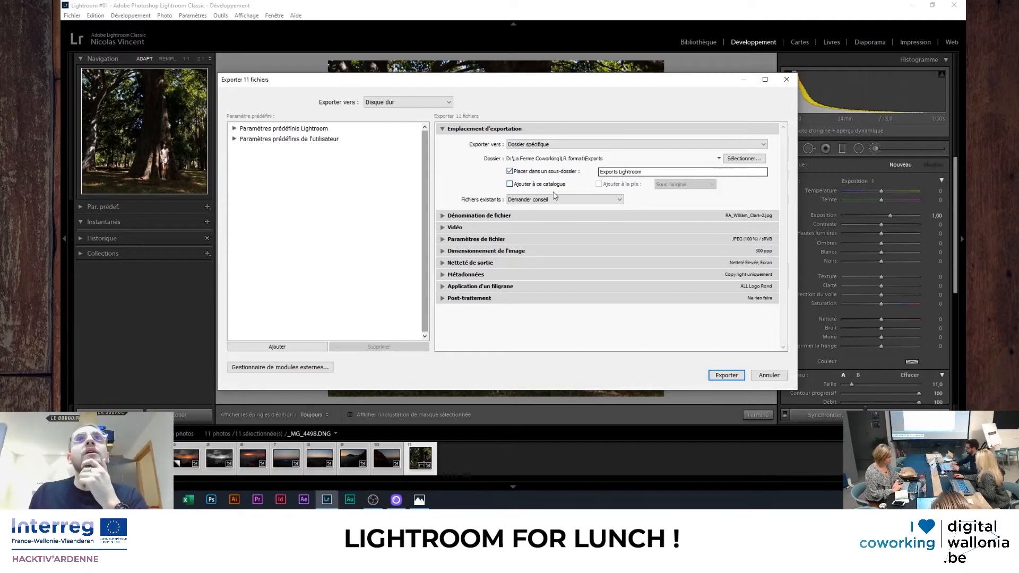
{"action": "left_click", "coordinate": [442, 129]}
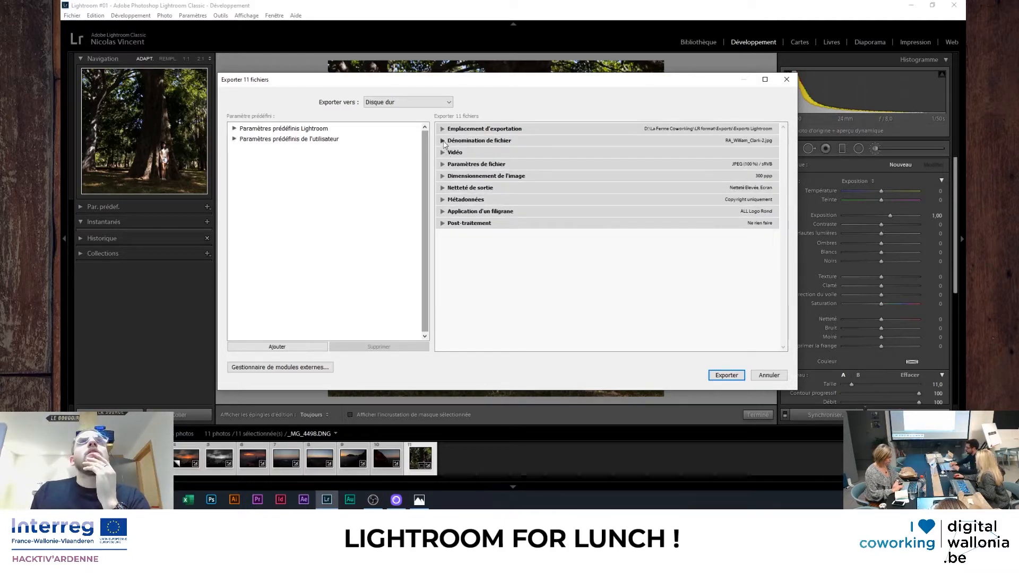
{"action": "left_click", "coordinate": [442, 130]}
{"action": "left_click", "coordinate": [441, 130]}
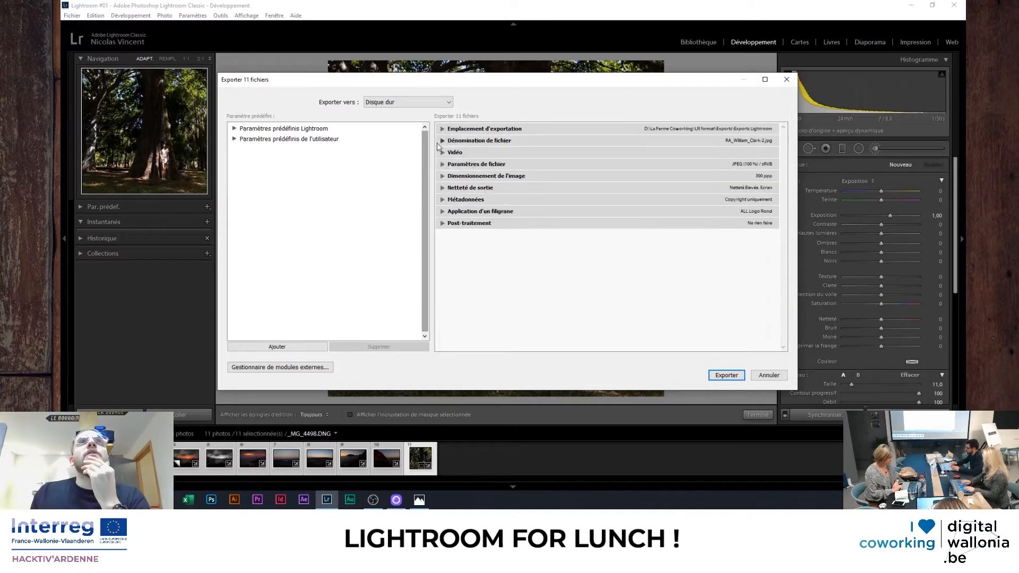
Step: Enable file renaming and try the template Nom personnalisé - Numéro de fichier d'origine before returning to Nom du fichier
{"action": "left_click", "coordinate": [442, 141]}
{"action": "left_click", "coordinate": [450, 155]}
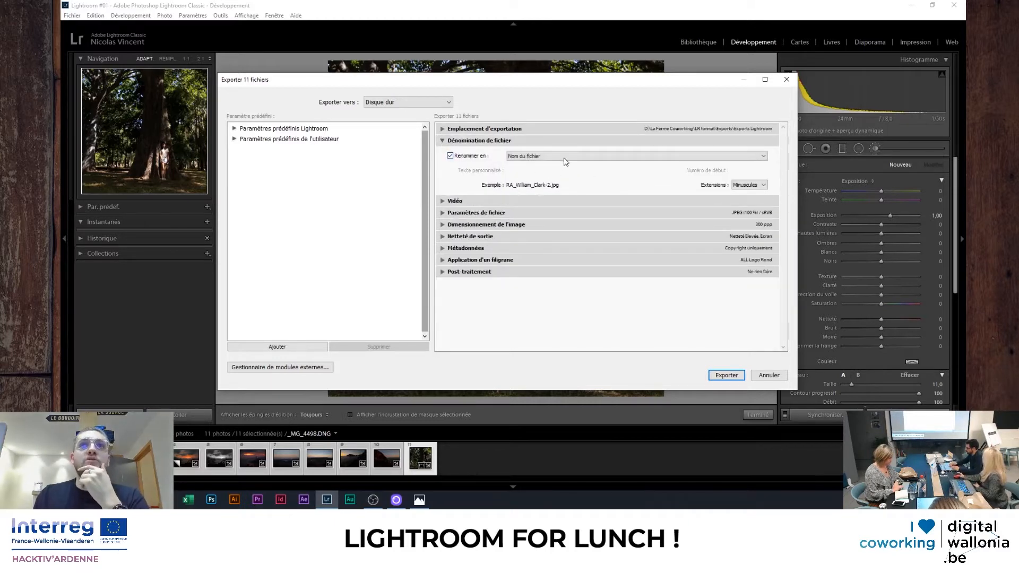
{"action": "left_click", "coordinate": [563, 156]}
{"action": "left_click", "coordinate": [562, 155]}
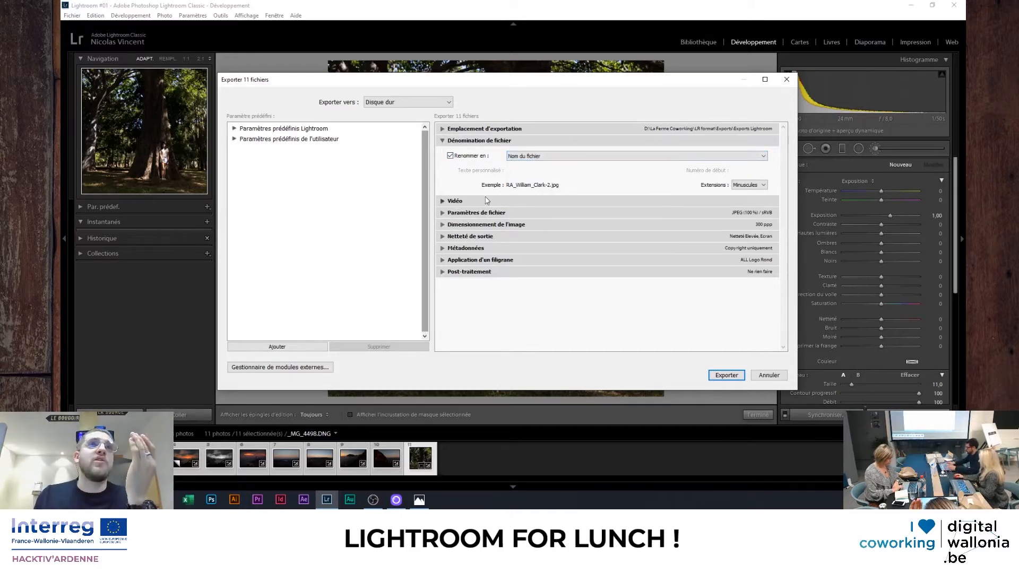
{"action": "left_click", "coordinate": [544, 155]}
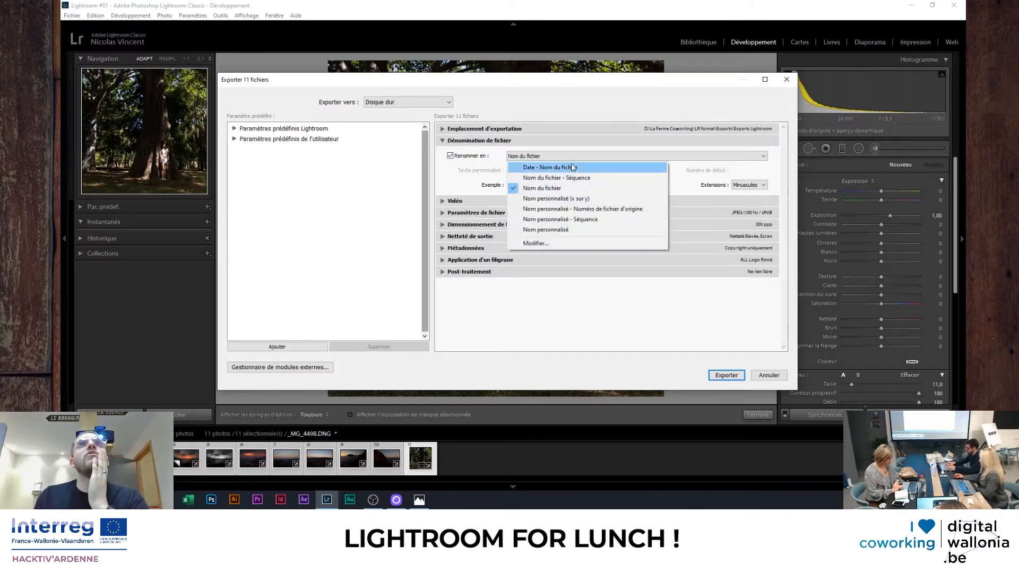
{"action": "left_click", "coordinate": [552, 160]}
{"action": "left_click", "coordinate": [552, 159]}
{"action": "left_click", "coordinate": [571, 209]}
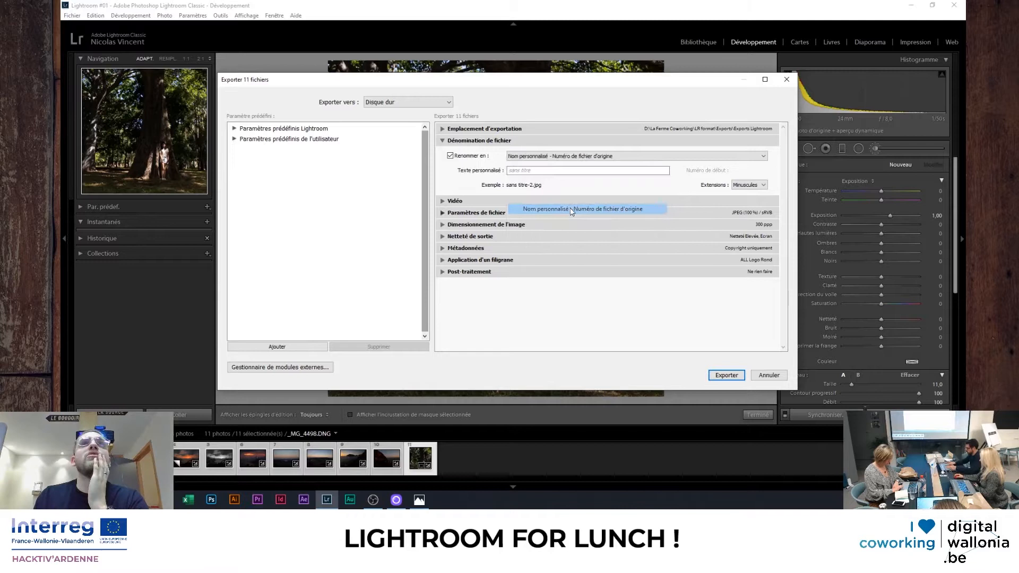
{"action": "left_click", "coordinate": [534, 169]}
{"action": "left_click", "coordinate": [536, 157]}
{"action": "left_click", "coordinate": [542, 188]}
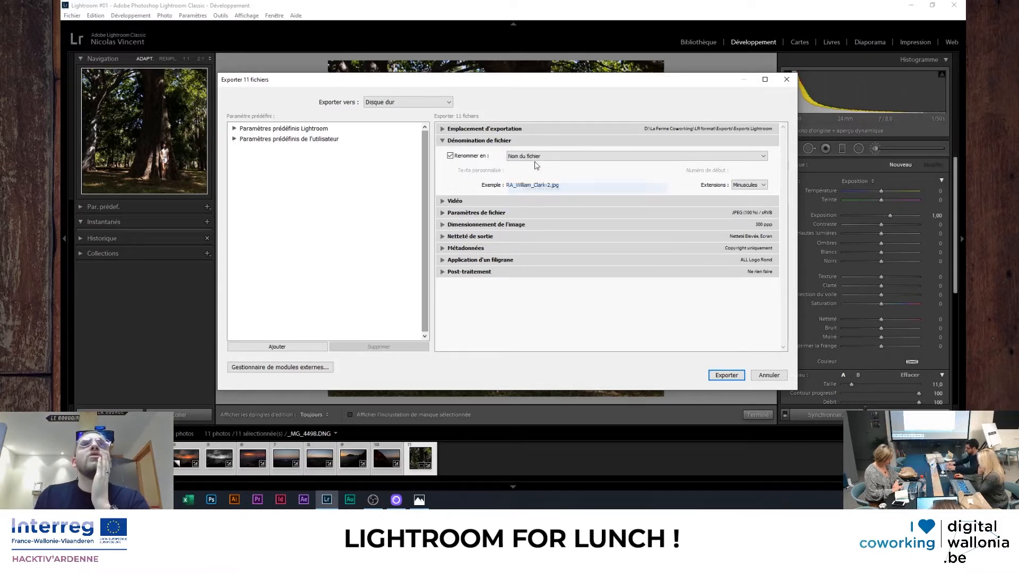
Step: Pick the Date - Nom du fichier template and turn off renaming of the exported files
{"action": "left_click", "coordinate": [536, 157]}
{"action": "left_click", "coordinate": [536, 167]}
{"action": "left_click", "coordinate": [450, 156]}
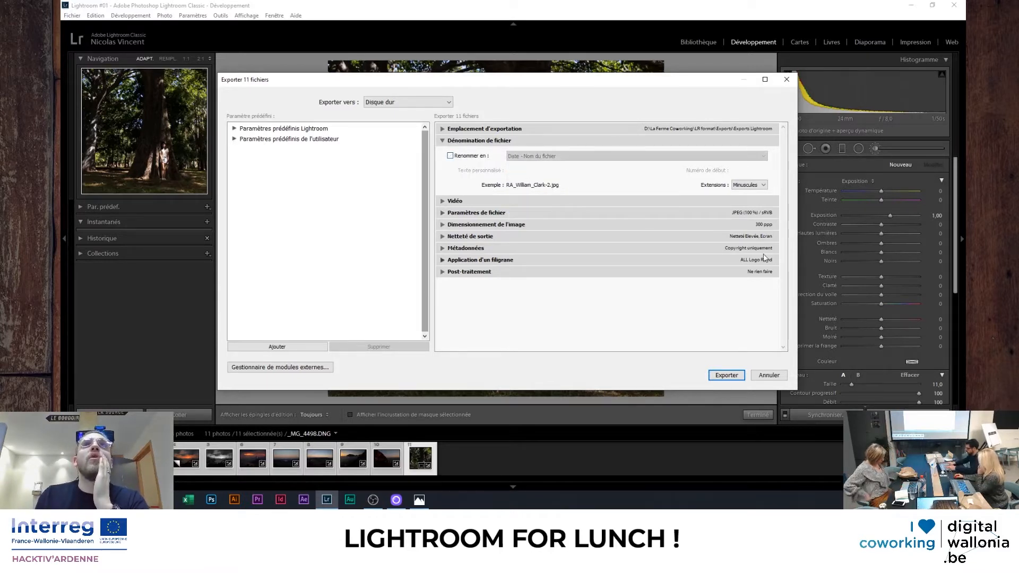
{"action": "left_click", "coordinate": [443, 140]}
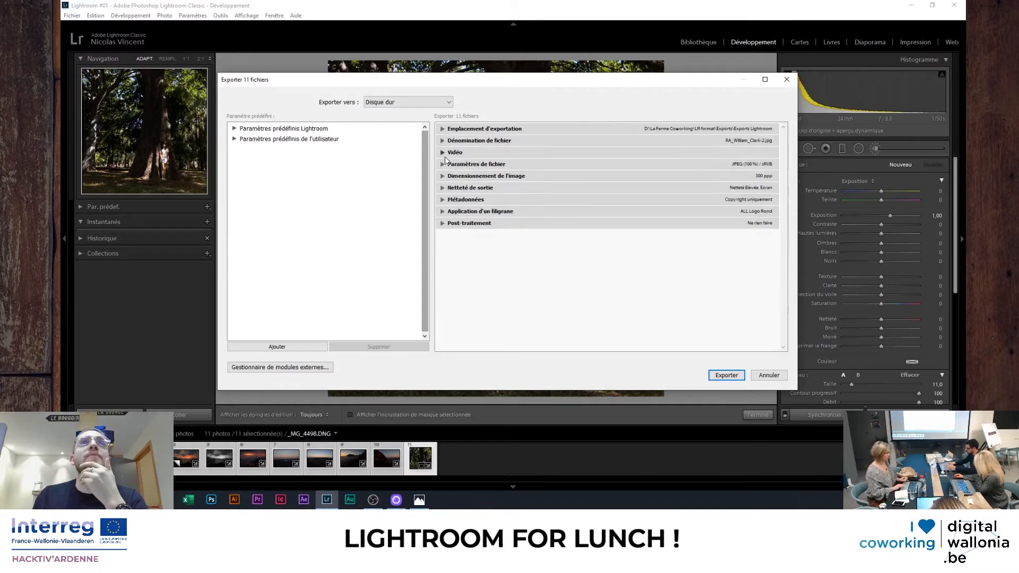
Step: Set the exported files to JPEG format, sRVB colour space and quality 100
{"action": "left_click", "coordinate": [442, 164]}
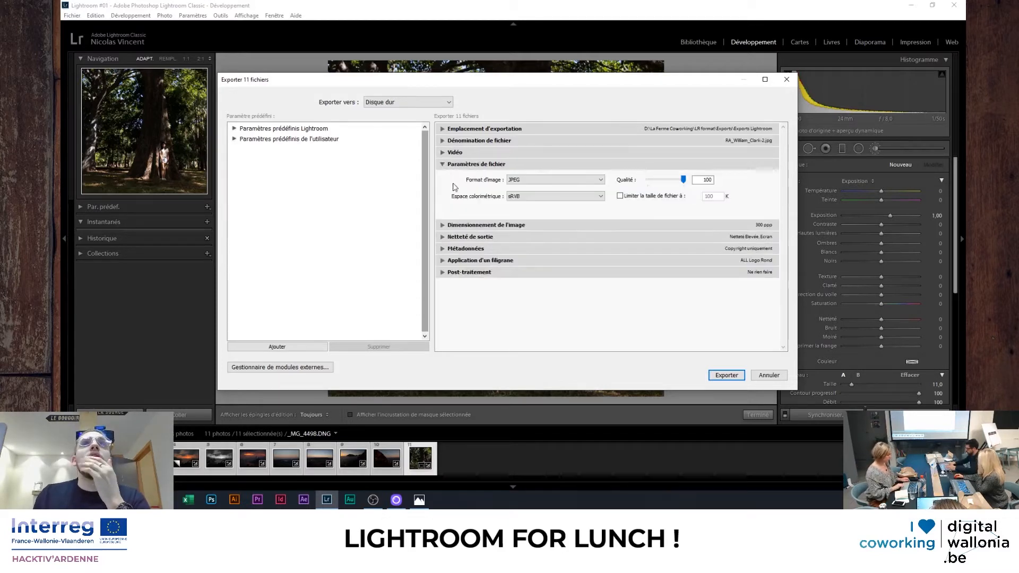
{"action": "left_click", "coordinate": [525, 181]}
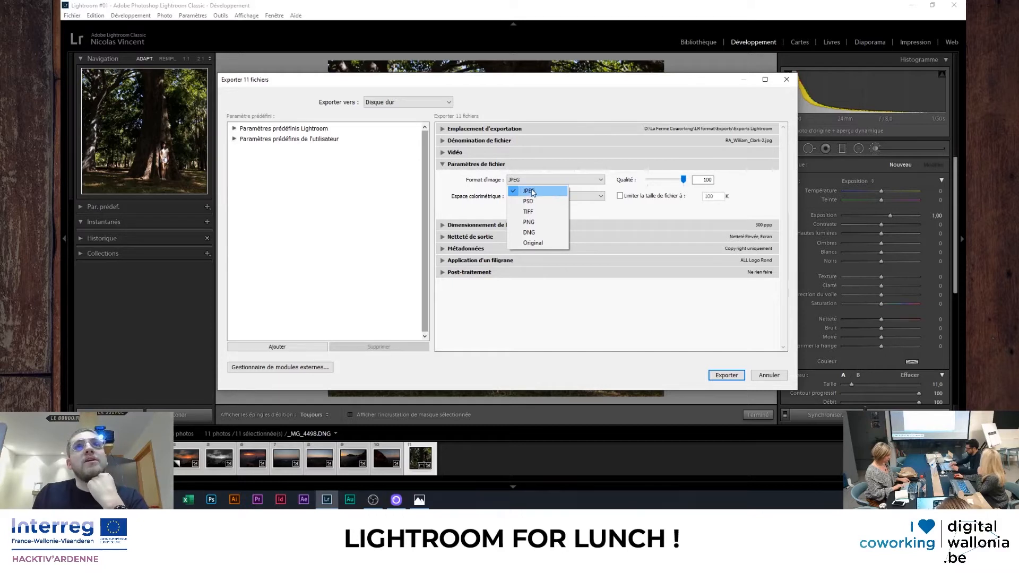
{"action": "left_click", "coordinate": [532, 192]}
{"action": "left_click", "coordinate": [552, 196]}
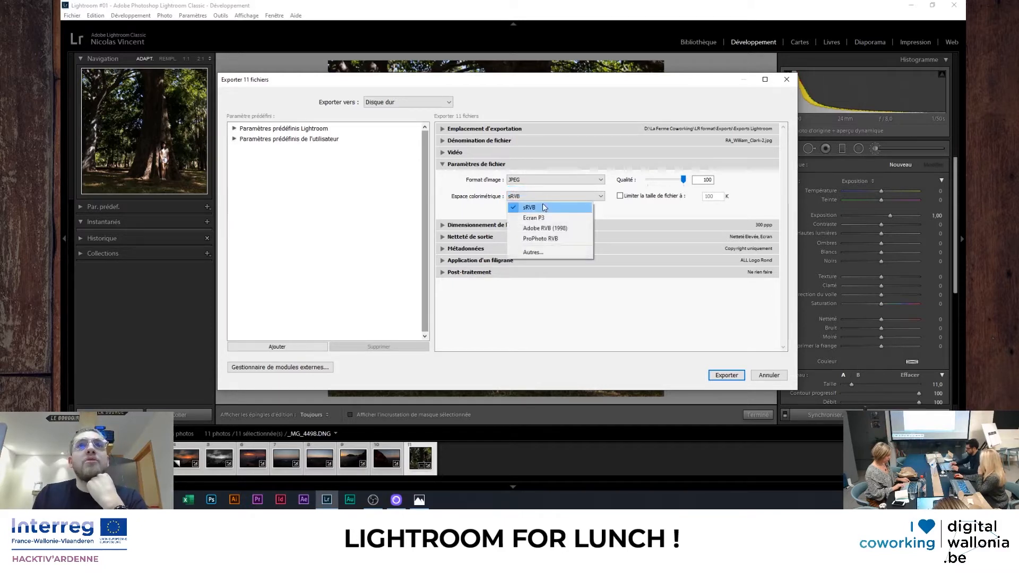
{"action": "left_click", "coordinate": [555, 209]}
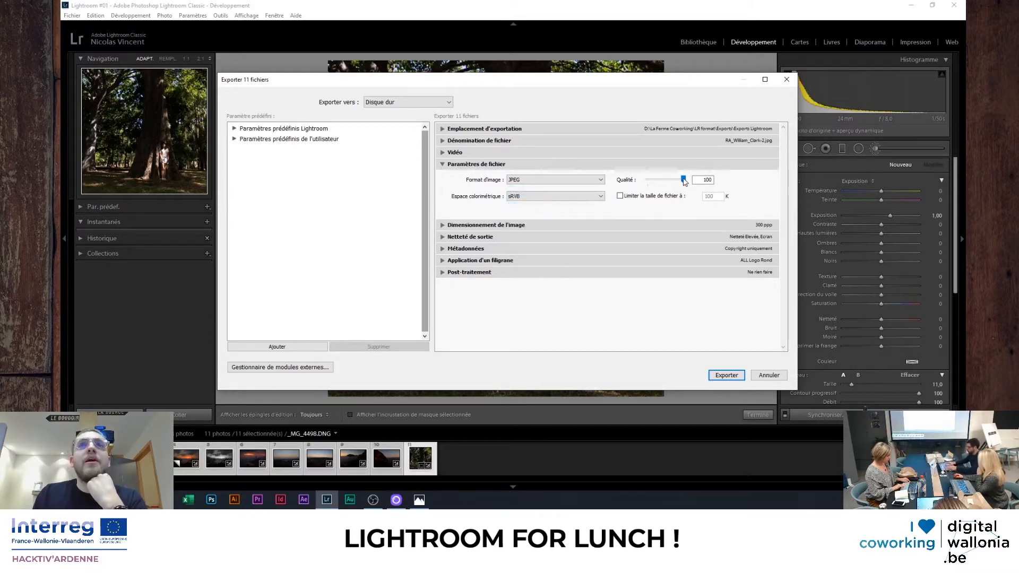
{"action": "left_click_drag", "start_coordinate": [684, 180], "coordinate": [679, 180]}
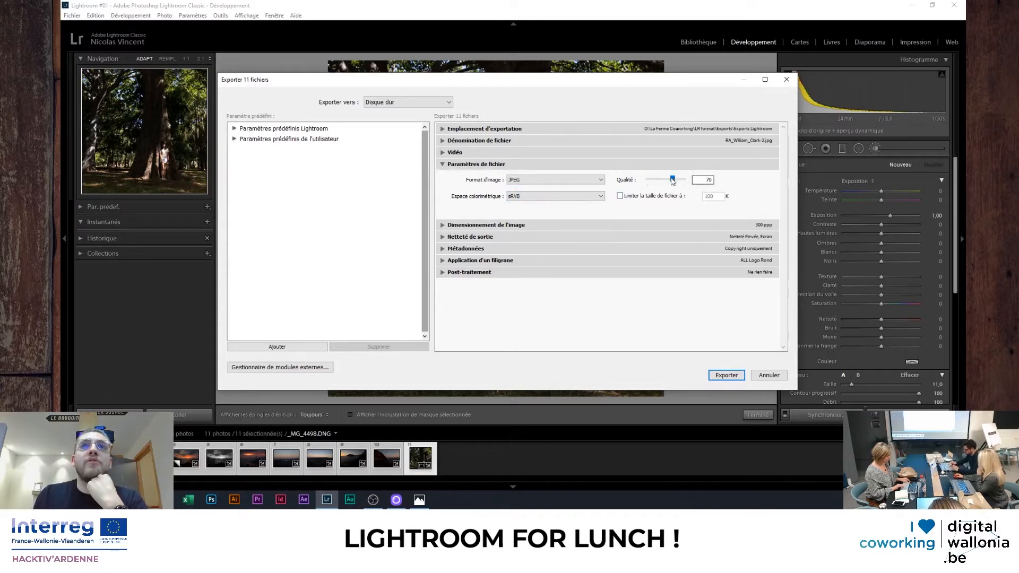
{"action": "left_click_drag", "start_coordinate": [673, 182], "coordinate": [685, 180]}
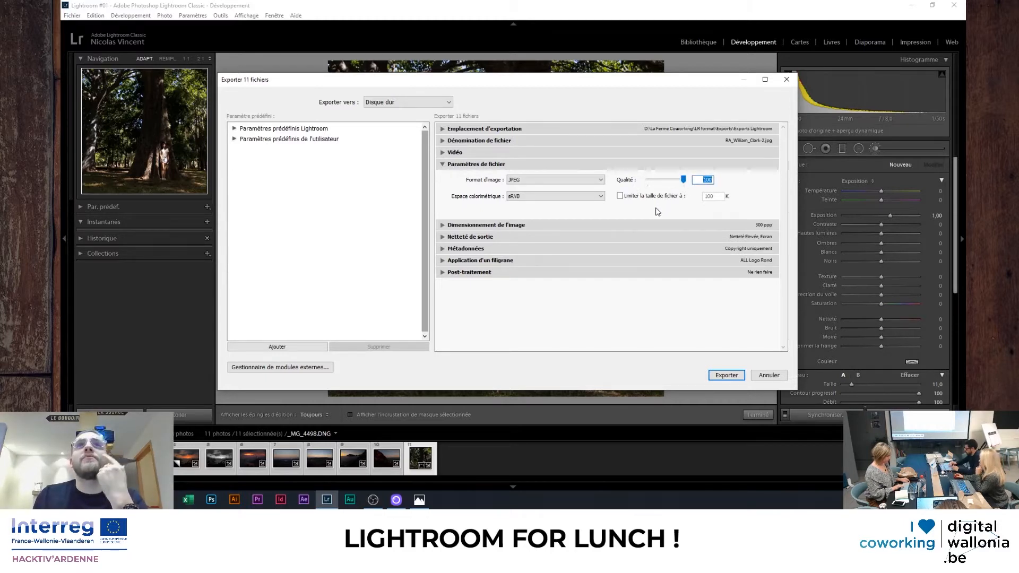
{"action": "left_click", "coordinate": [443, 165]}
Step: Enable resizing of the exported images under Dimensionnement de l'image, using Largeur et hauteur
{"action": "left_click", "coordinate": [443, 176]}
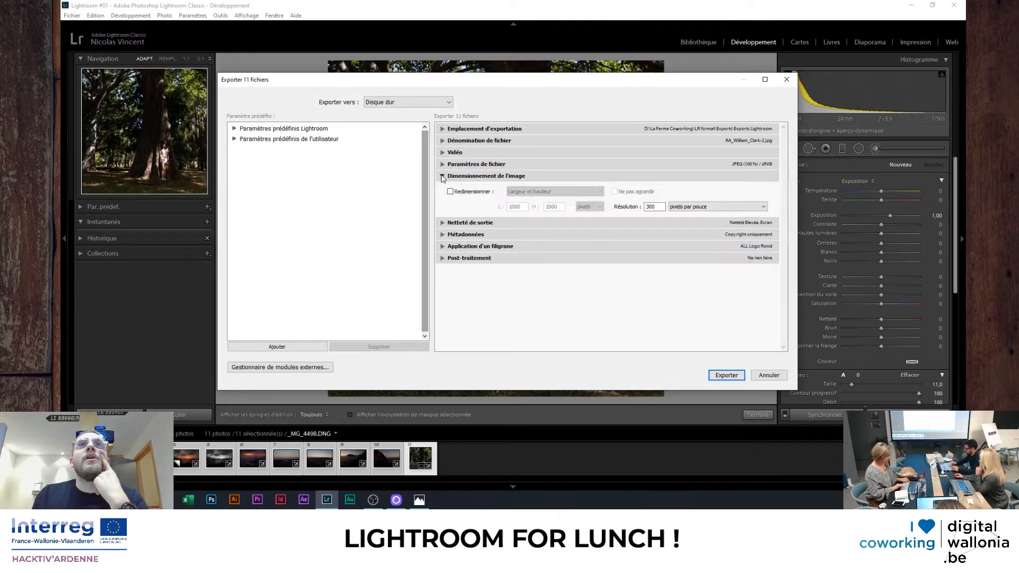
{"action": "left_click", "coordinate": [474, 192]}
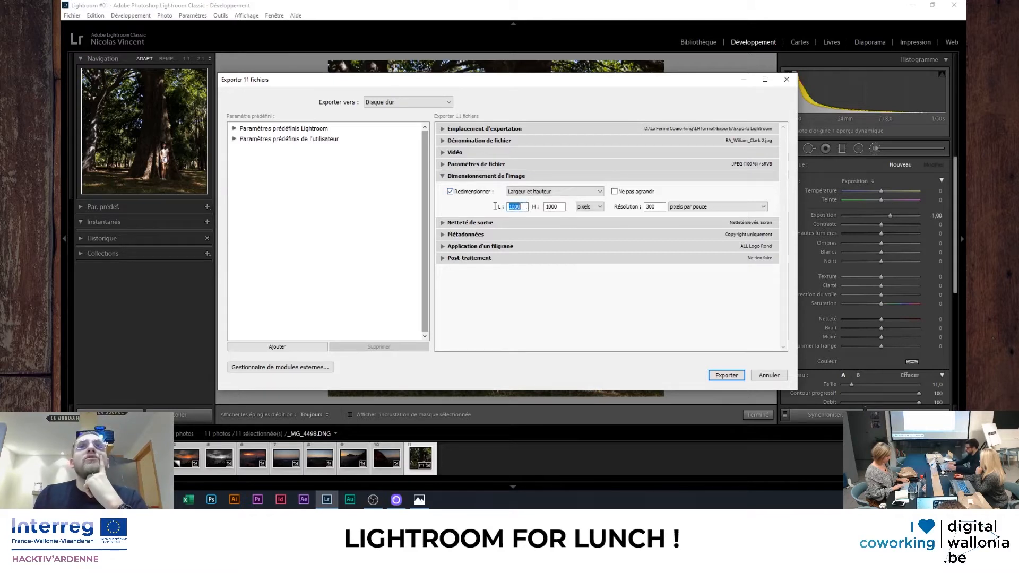
{"action": "key", "text": "Tab"}
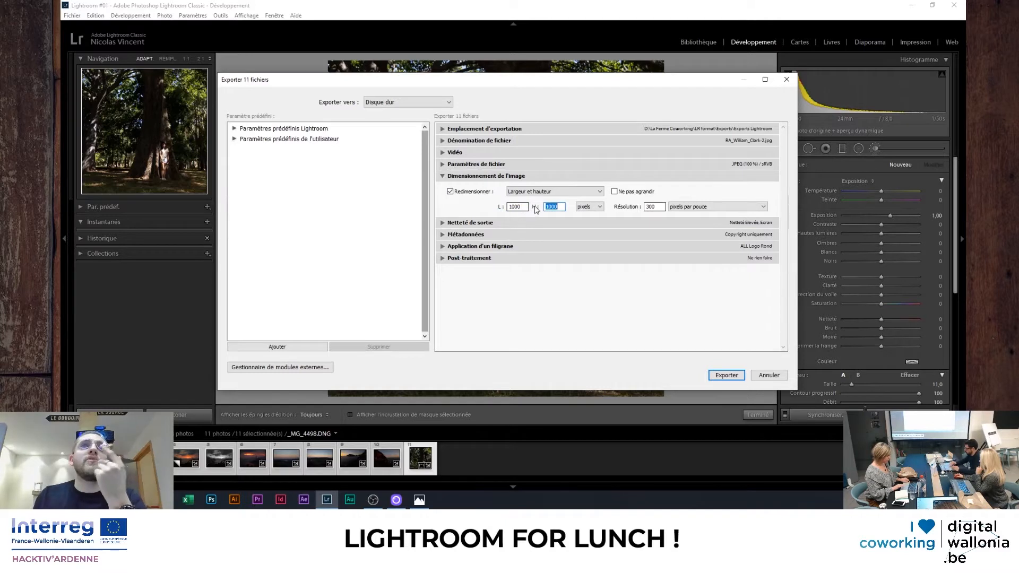
{"action": "double_click", "coordinate": [521, 207]}
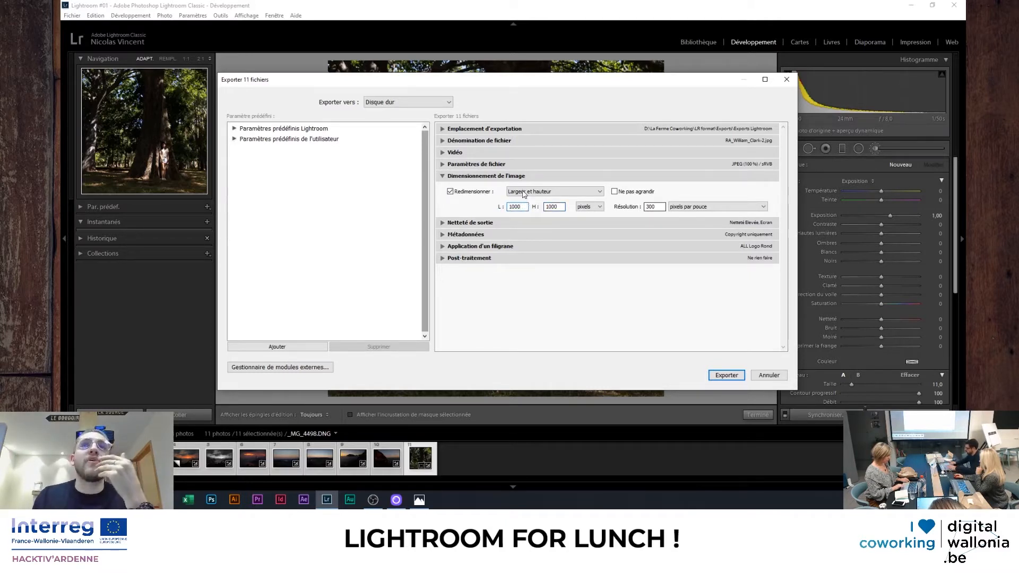
{"action": "double_click", "coordinate": [515, 207]}
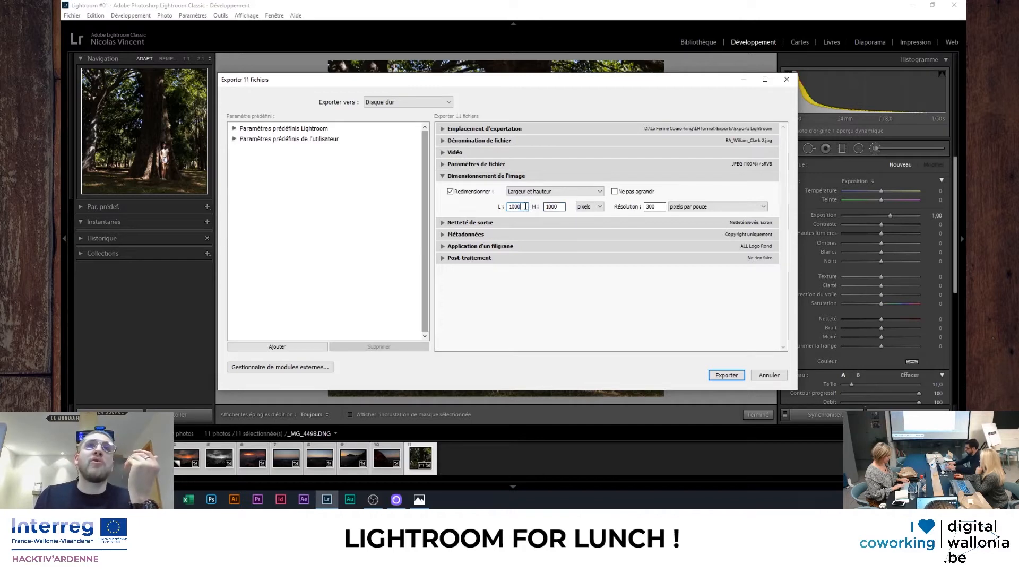
Step: Try resizing by Dimensions, and switch the resize method to Bord large measured in pixels
{"action": "left_click", "coordinate": [536, 192]}
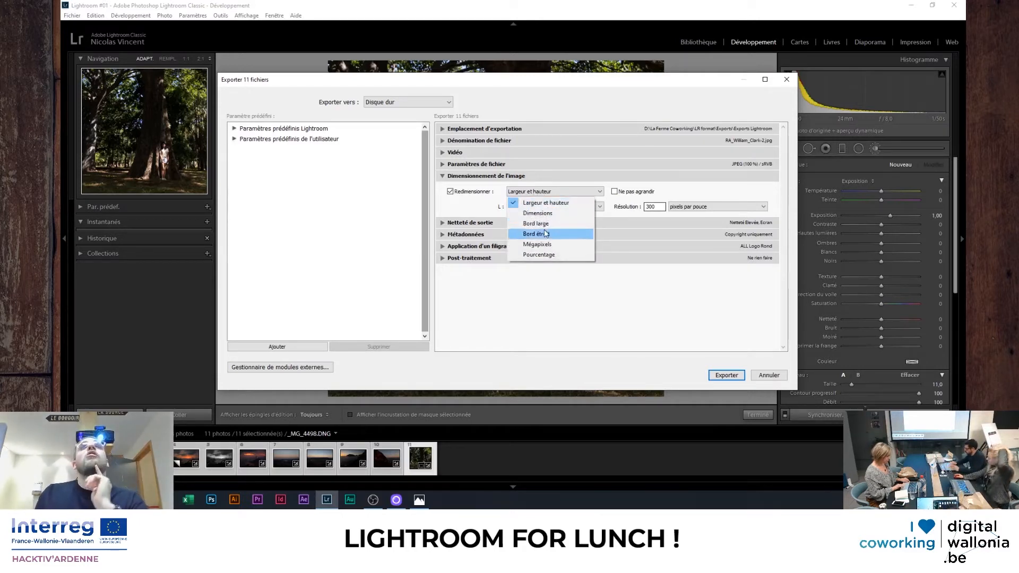
{"action": "left_click", "coordinate": [537, 213]}
{"action": "left_click", "coordinate": [531, 192]}
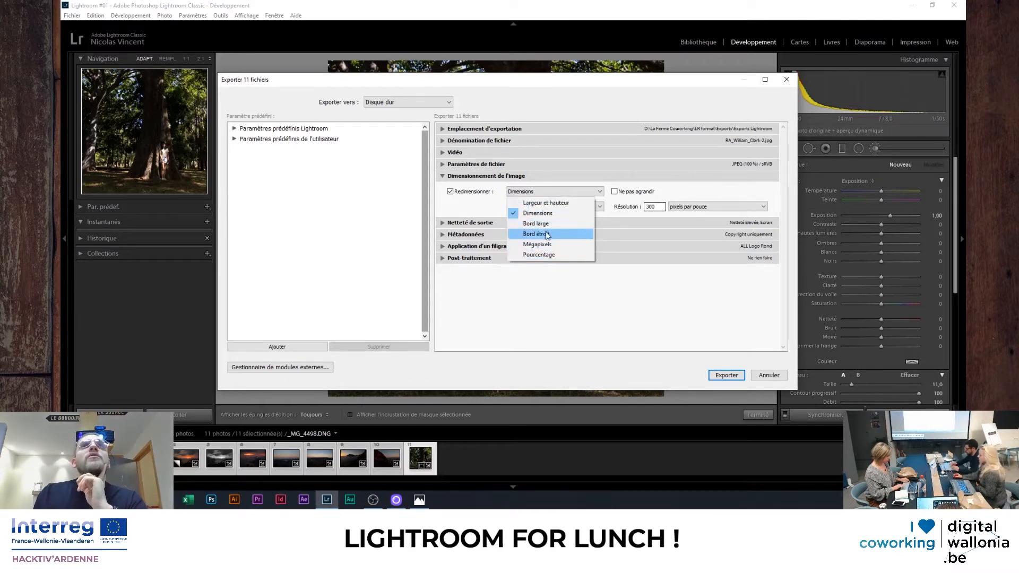
{"action": "left_click", "coordinate": [536, 224]}
{"action": "left_click", "coordinate": [589, 206]}
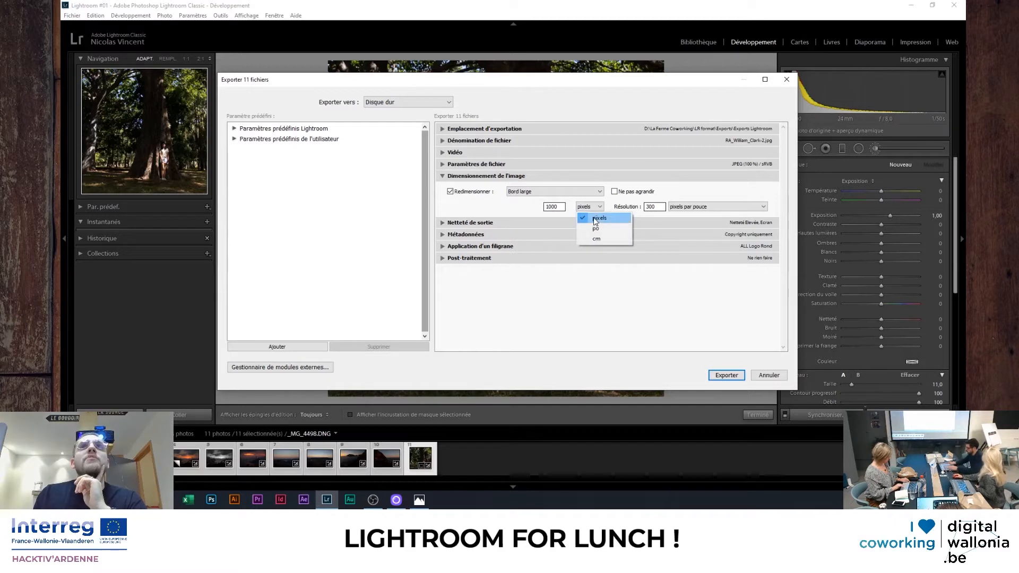
{"action": "left_click", "coordinate": [595, 218]}
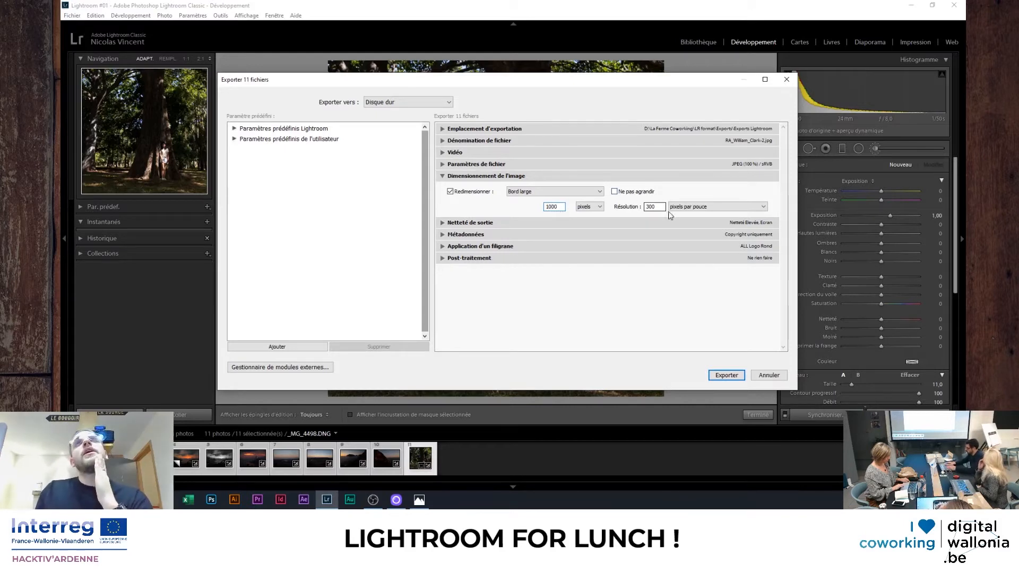
Step: Set the export resolution to 72 pixels par pouce and close the image sizing settings
{"action": "double_click", "coordinate": [651, 207]}
{"action": "type", "text": "7"}
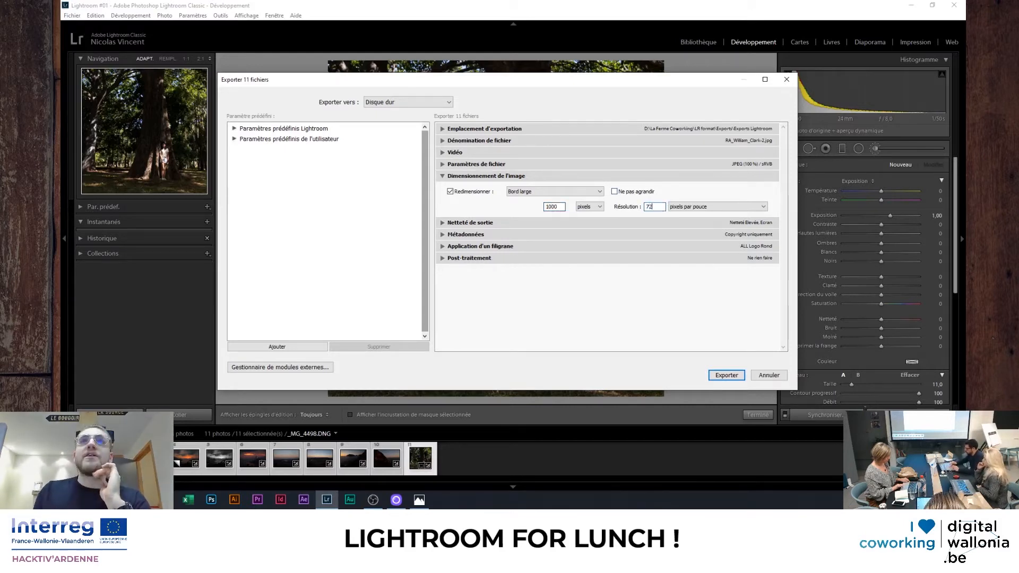
{"action": "type", "text": "2"}
{"action": "left_click", "coordinate": [685, 207]}
{"action": "left_click", "coordinate": [685, 213]}
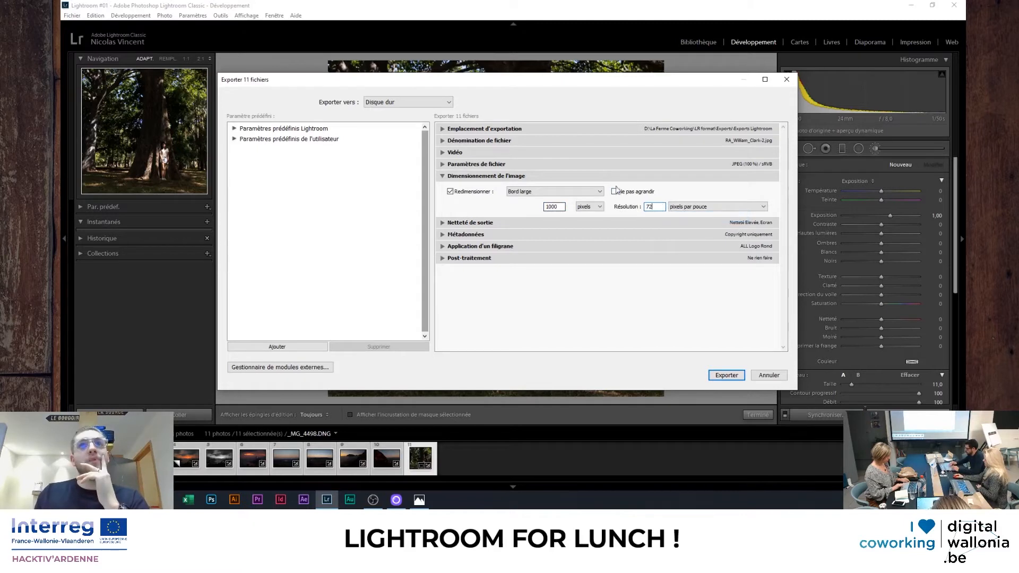
{"action": "left_click", "coordinate": [464, 175]}
Step: Turn off output sharpening (Netteté de sortie) for the exported photos
{"action": "left_click", "coordinate": [448, 188]}
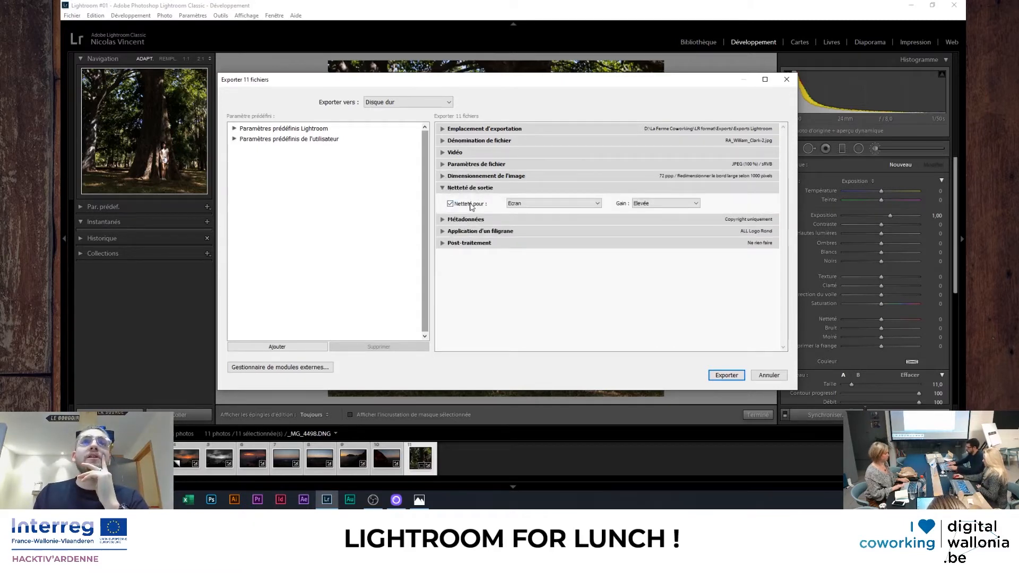
{"action": "left_click", "coordinate": [450, 204]}
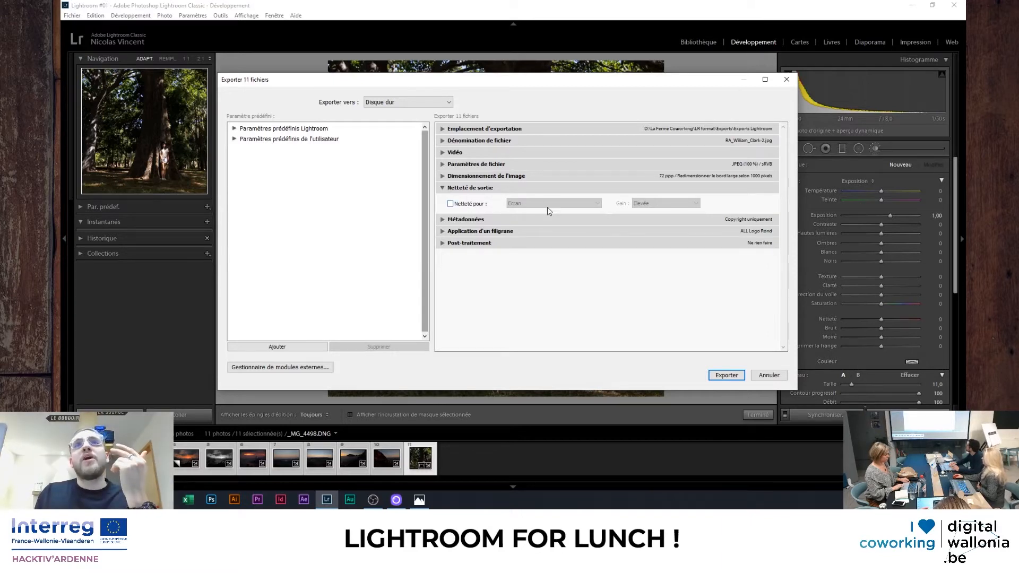
{"action": "left_click", "coordinate": [442, 189]}
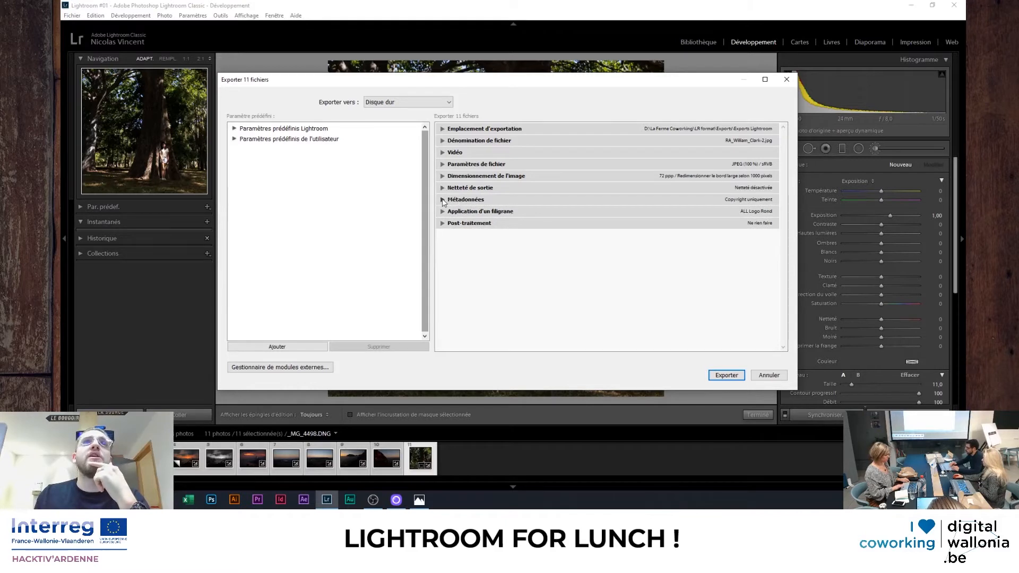
Step: Try including Toutes les métadonnées in the exported files and return the metadata choice to Copyright uniquement
{"action": "left_click", "coordinate": [442, 200]}
{"action": "left_click", "coordinate": [573, 217]}
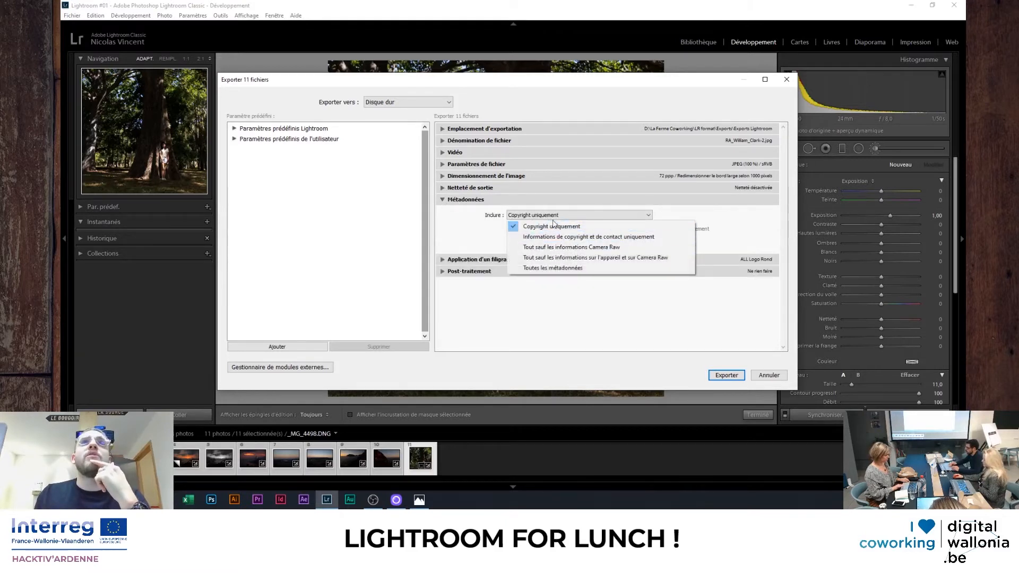
{"action": "left_click", "coordinate": [553, 268]}
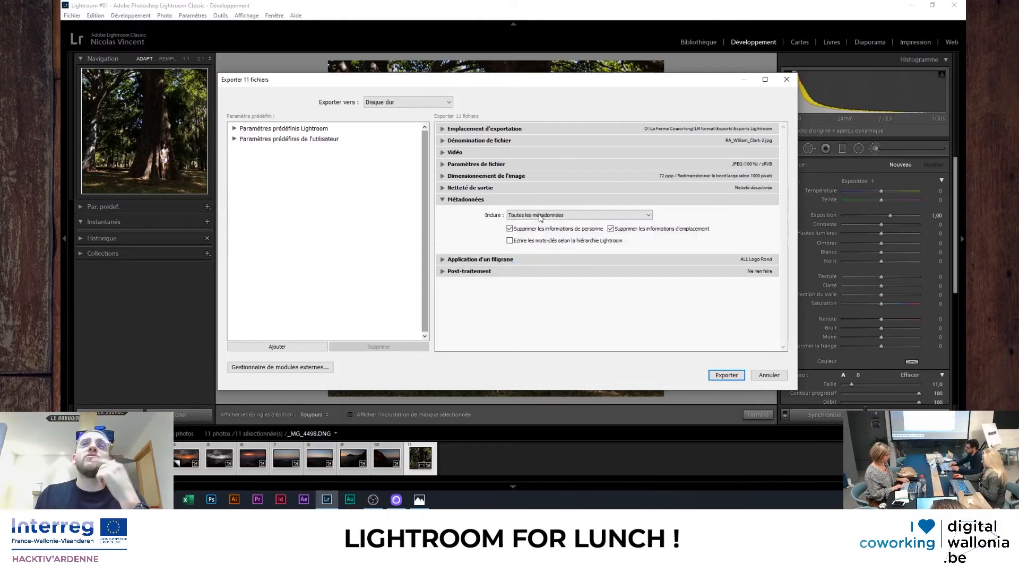
{"action": "left_click", "coordinate": [540, 216]}
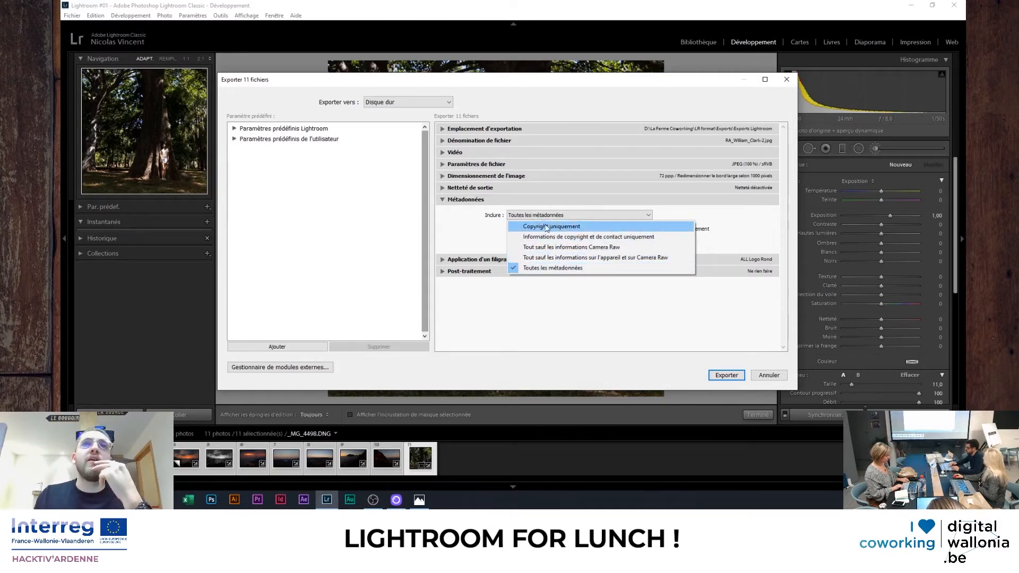
{"action": "left_click", "coordinate": [545, 226]}
{"action": "left_click", "coordinate": [542, 216]}
{"action": "left_click", "coordinate": [550, 267]}
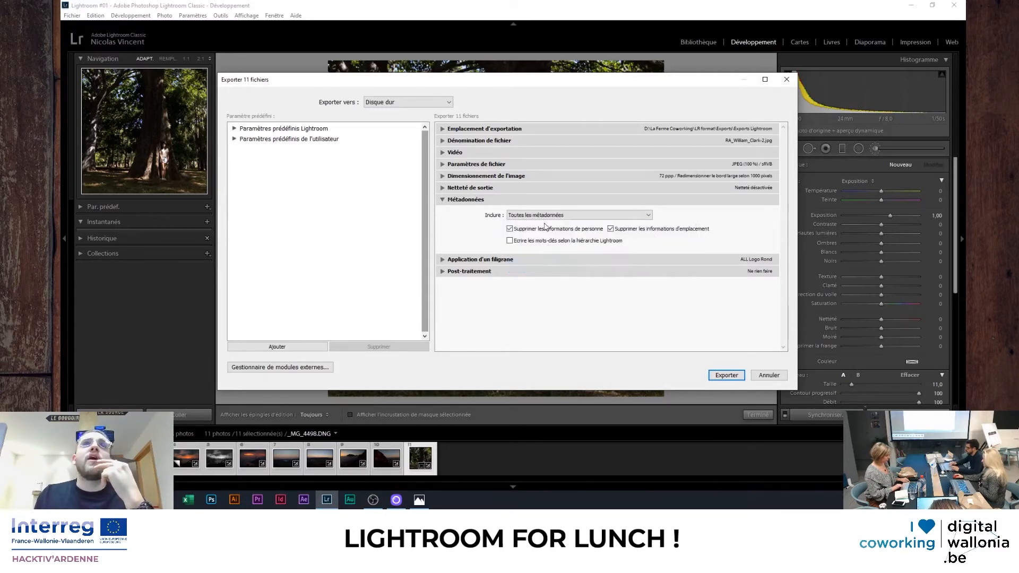
{"action": "left_click", "coordinate": [543, 216]}
{"action": "left_click", "coordinate": [545, 226]}
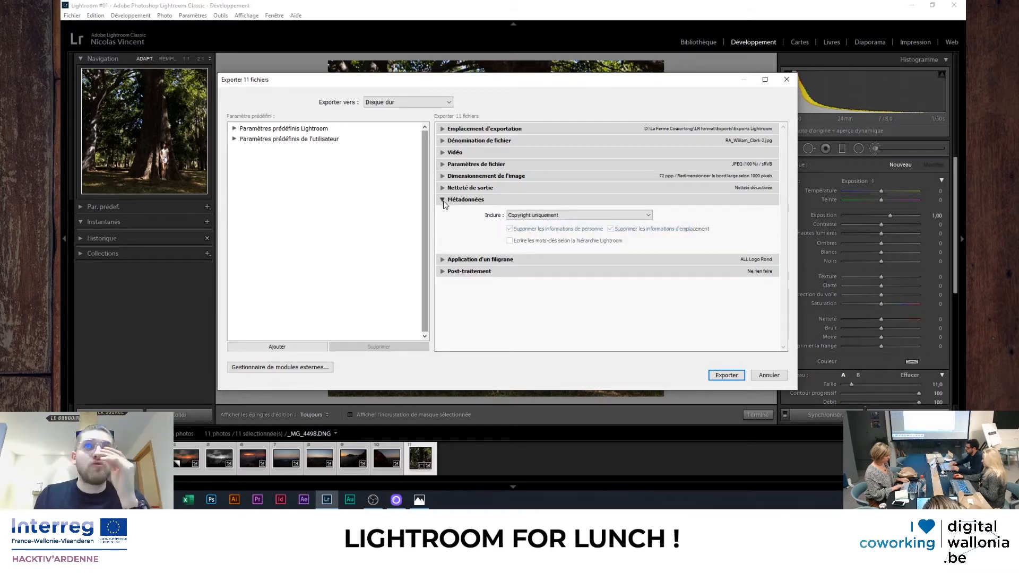
{"action": "left_click", "coordinate": [443, 200]}
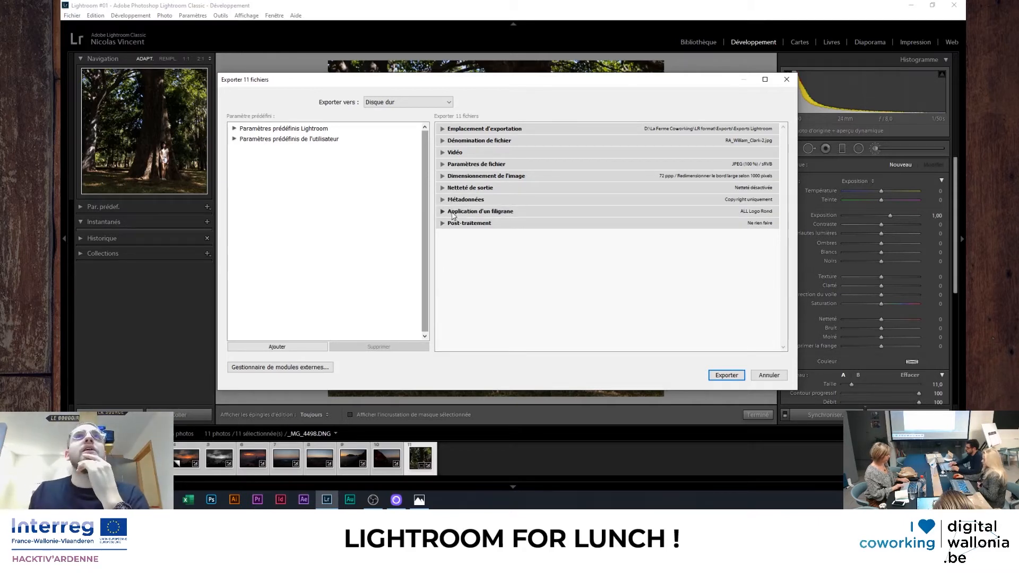
Step: Select the Filigrane de copyright simple watermark and open the watermark editor through Modifier les filigranes
{"action": "left_click", "coordinate": [442, 211]}
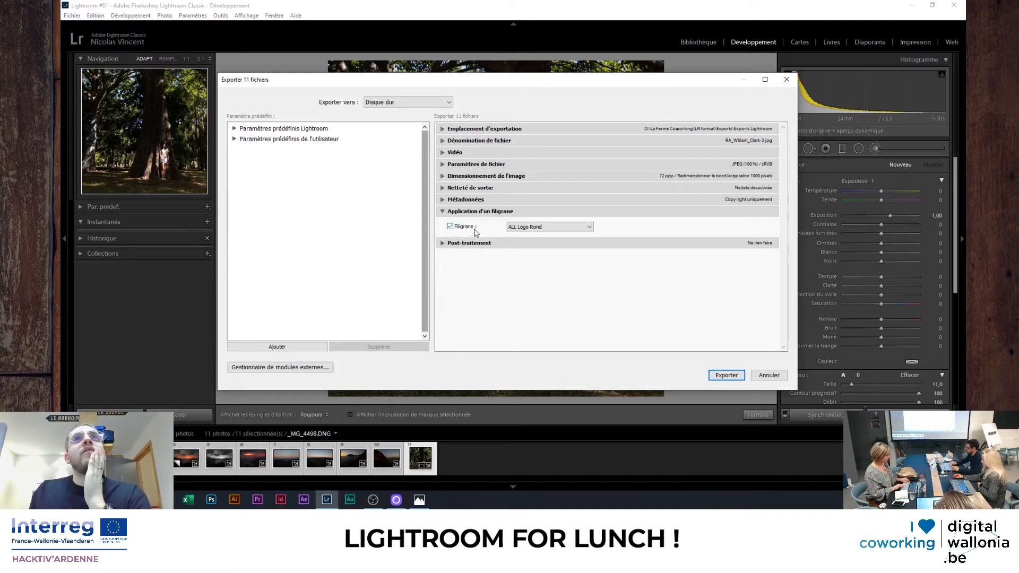
{"action": "left_click", "coordinate": [534, 231]}
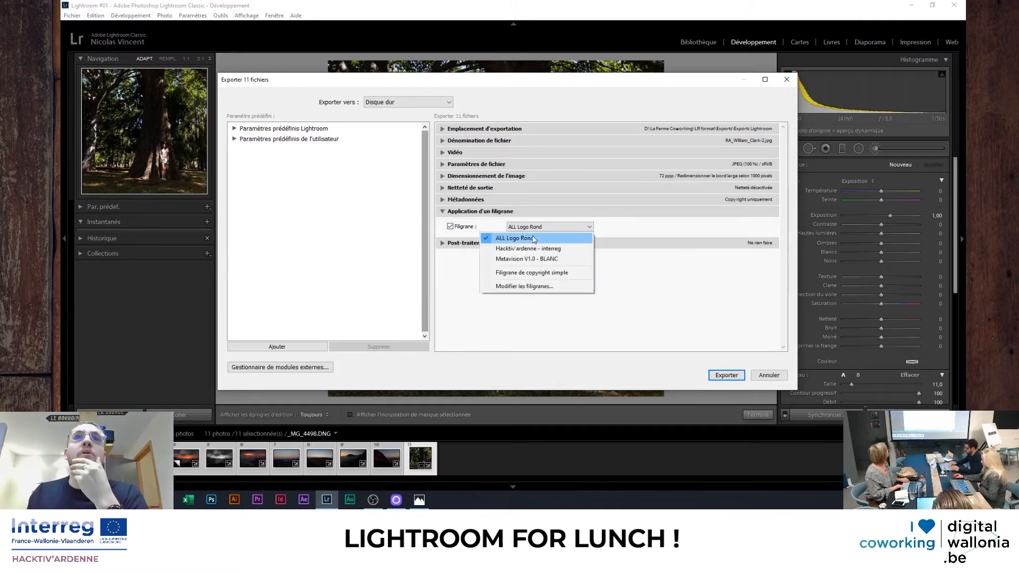
{"action": "left_click", "coordinate": [533, 273]}
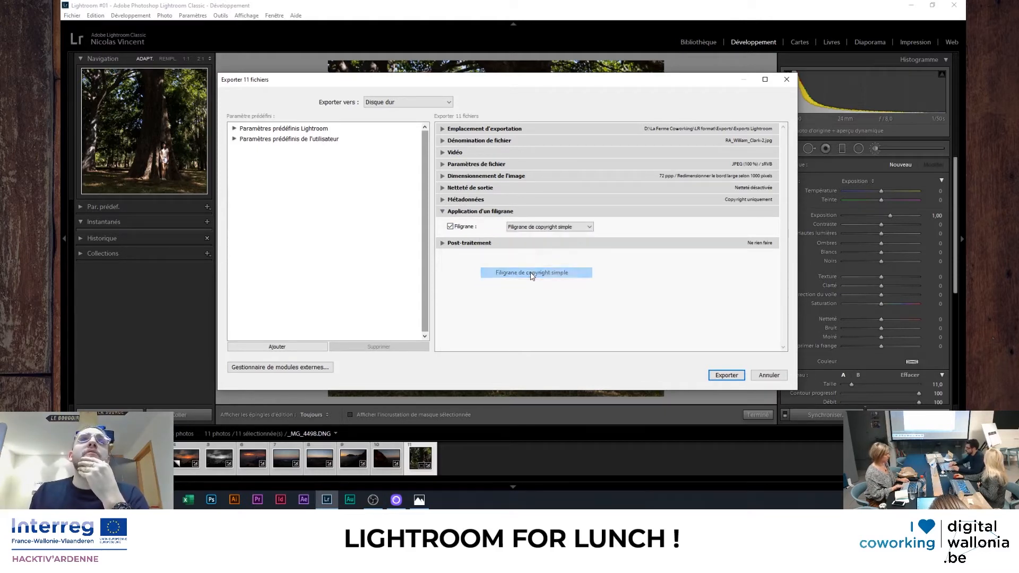
{"action": "left_click", "coordinate": [539, 226]}
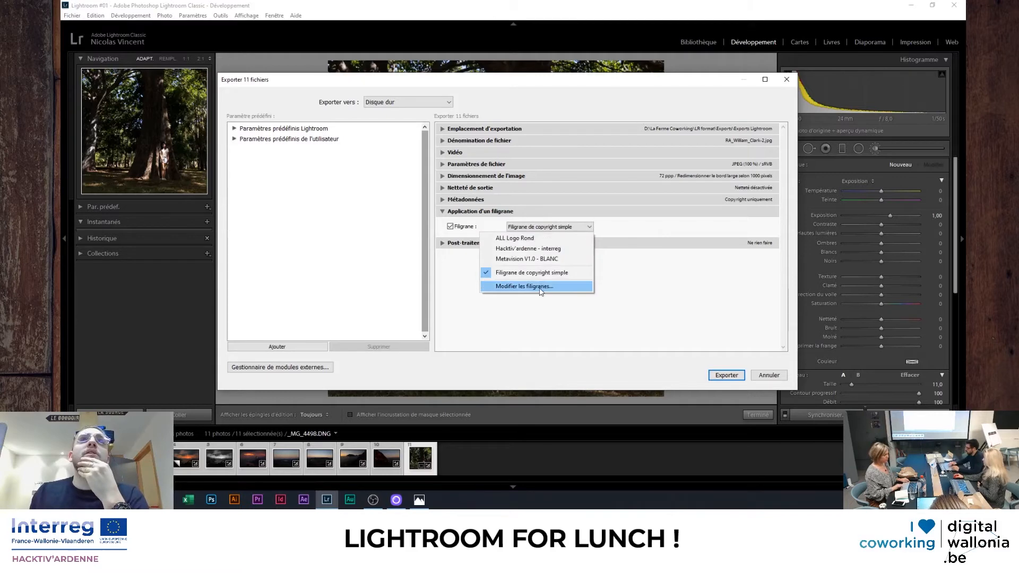
{"action": "left_click", "coordinate": [539, 286]}
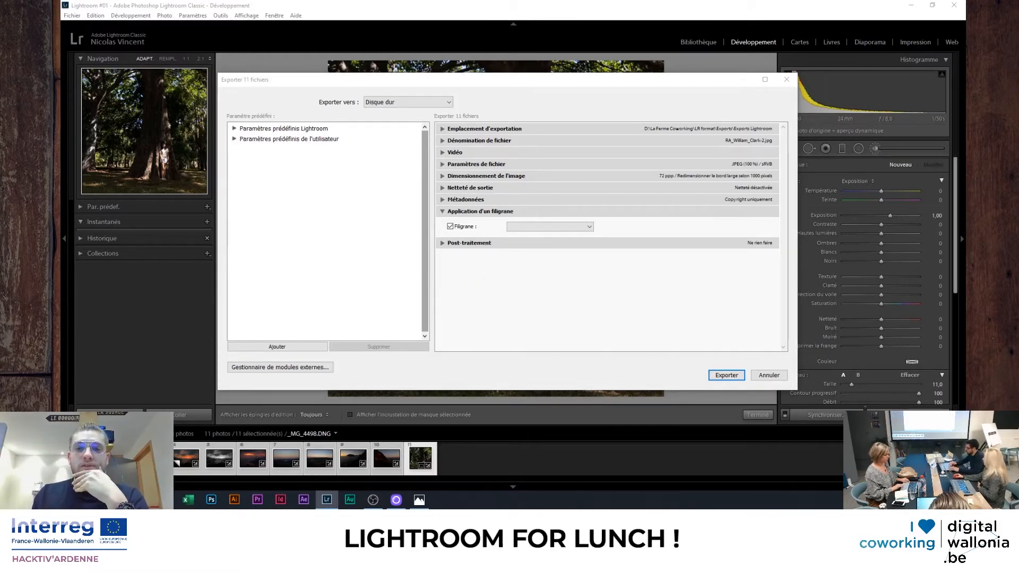
{"action": "left_click_drag", "start_coordinate": [83, 130], "coordinate": [450, 115]}
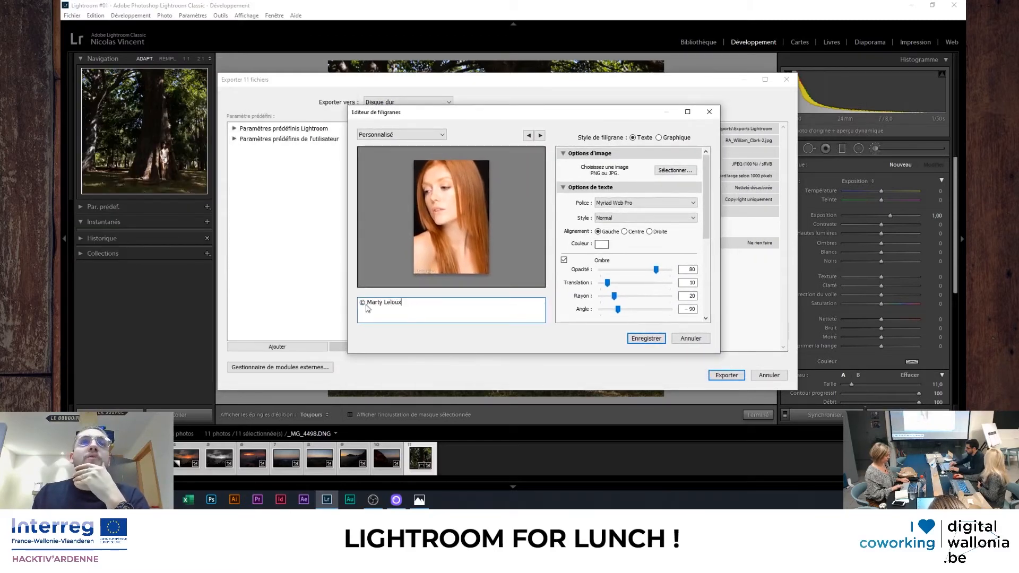
Step: Examine the font, style, colour and shadow options available for the text watermark
{"action": "left_click", "coordinate": [642, 203]}
{"action": "left_click", "coordinate": [634, 203]}
{"action": "left_click", "coordinate": [633, 219]}
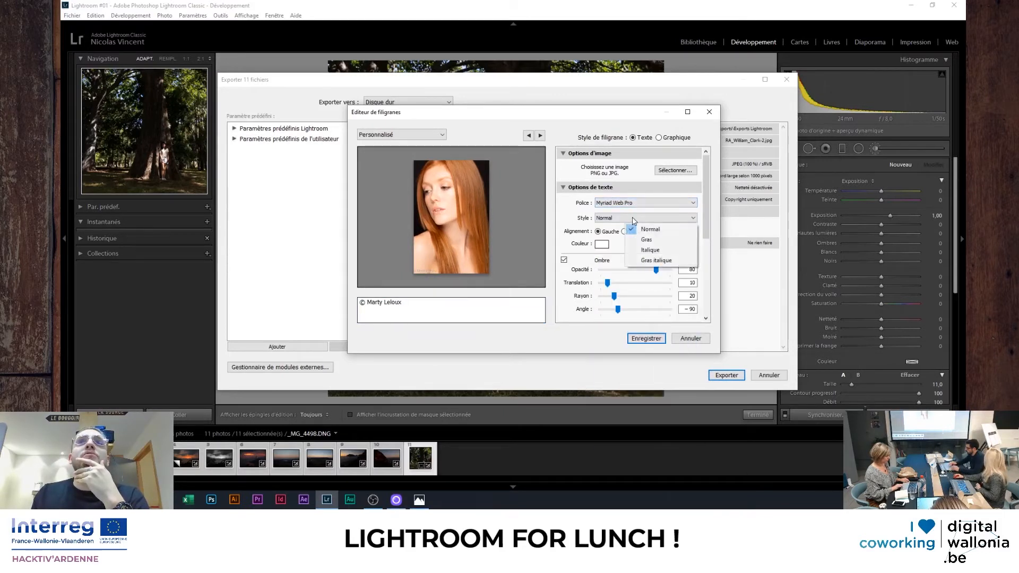
{"action": "left_click", "coordinate": [650, 228]}
{"action": "left_click", "coordinate": [602, 244]}
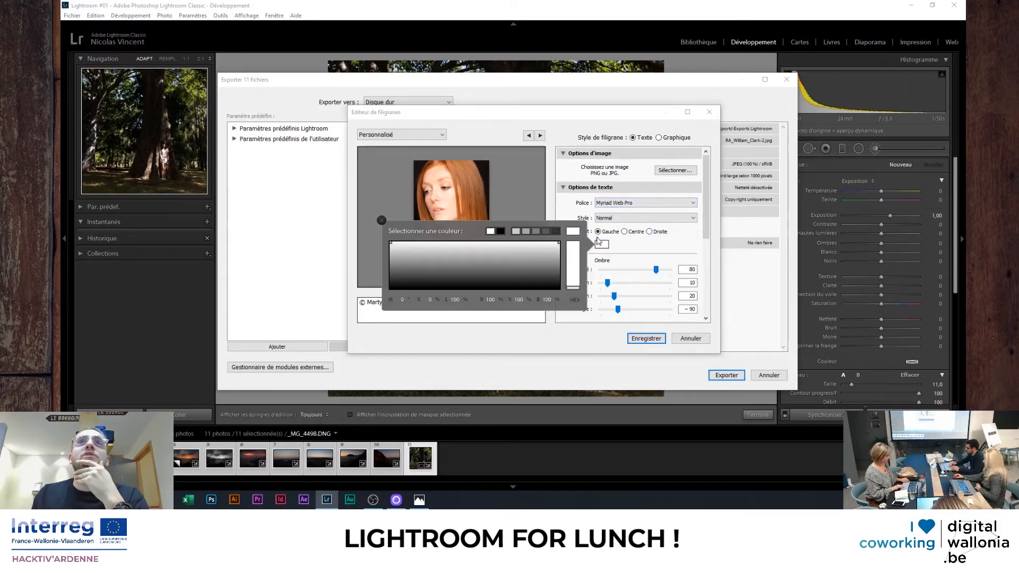
{"action": "left_click", "coordinate": [656, 250]}
{"action": "scroll", "coordinate": [669, 222], "scroll_direction": "down", "scroll_amount": 2}
{"action": "scroll", "coordinate": [674, 202], "scroll_direction": "up", "scroll_amount": 2}
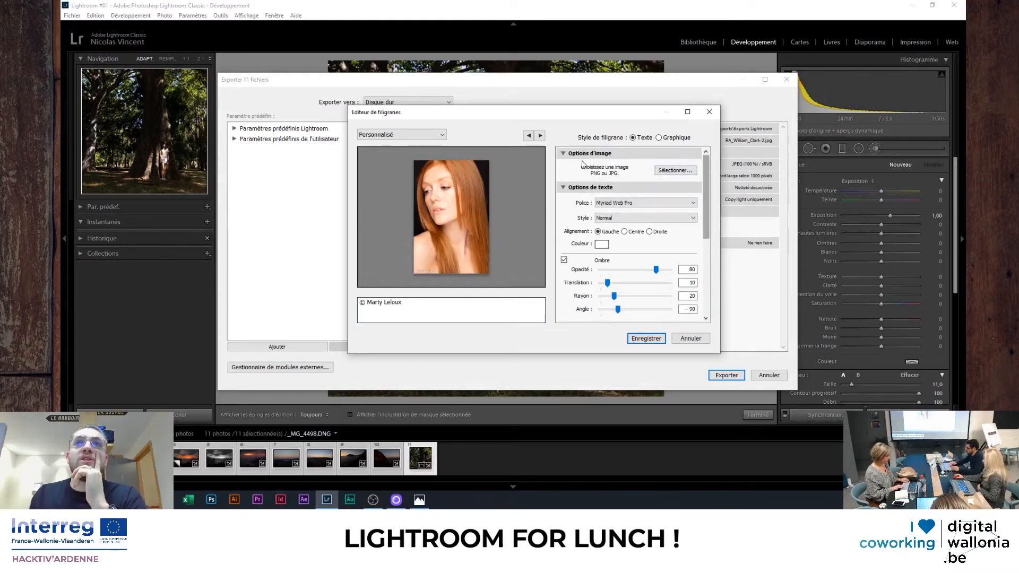
{"action": "left_click", "coordinate": [675, 170]}
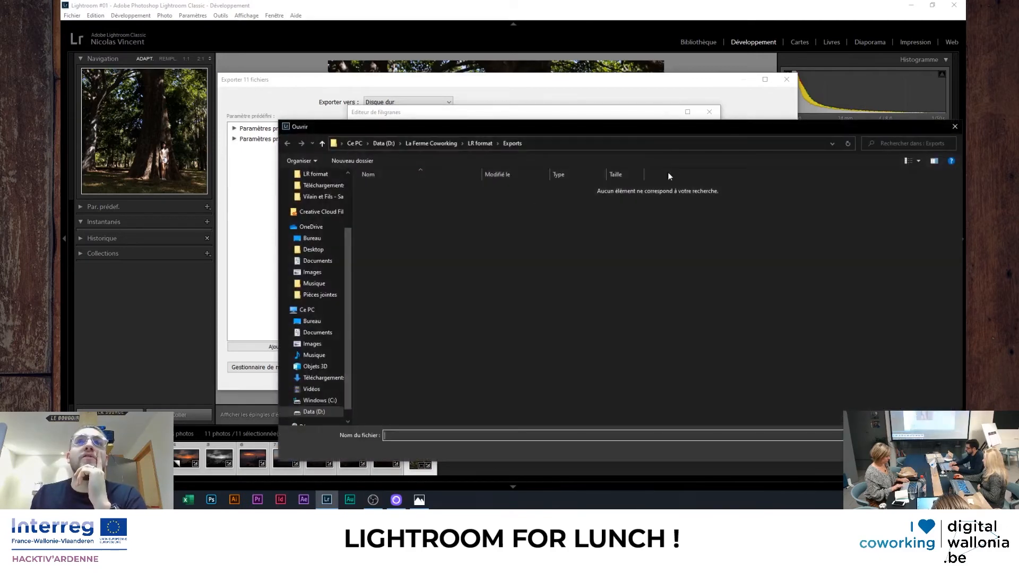
{"action": "left_click", "coordinate": [317, 413]}
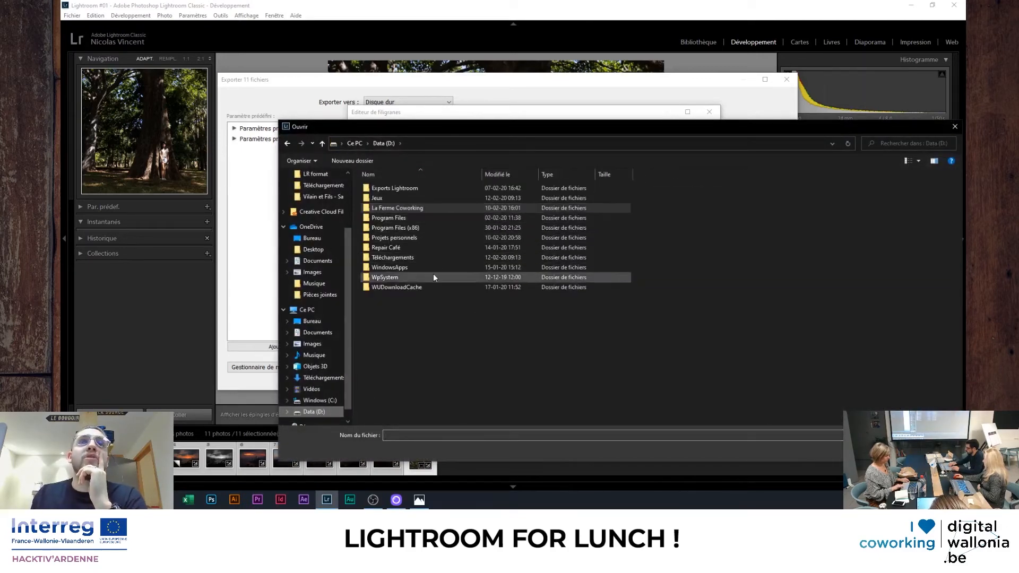
{"action": "left_click", "coordinate": [932, 450]}
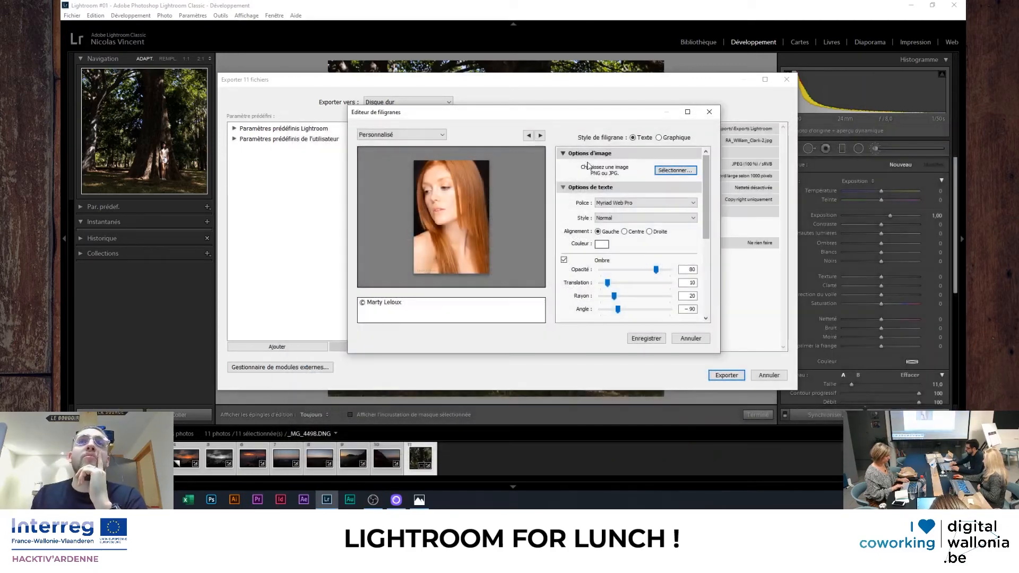
Step: Anchor the watermark at the photo's bottom-right corner, after trying other positions, and set its horizontal offset to 4
{"action": "left_click_drag", "start_coordinate": [706, 210], "coordinate": [757, 307]}
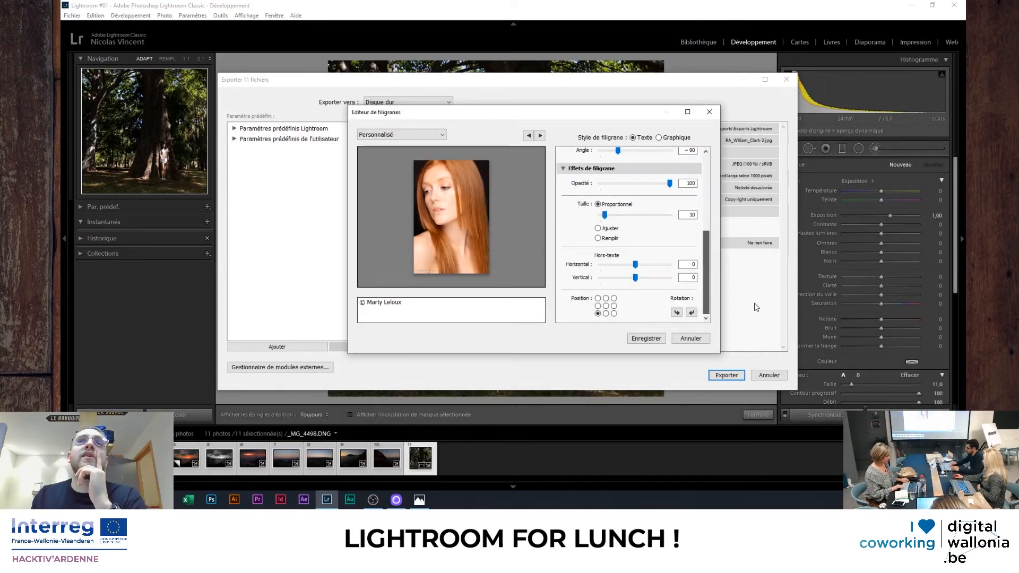
{"action": "left_click", "coordinate": [614, 313]}
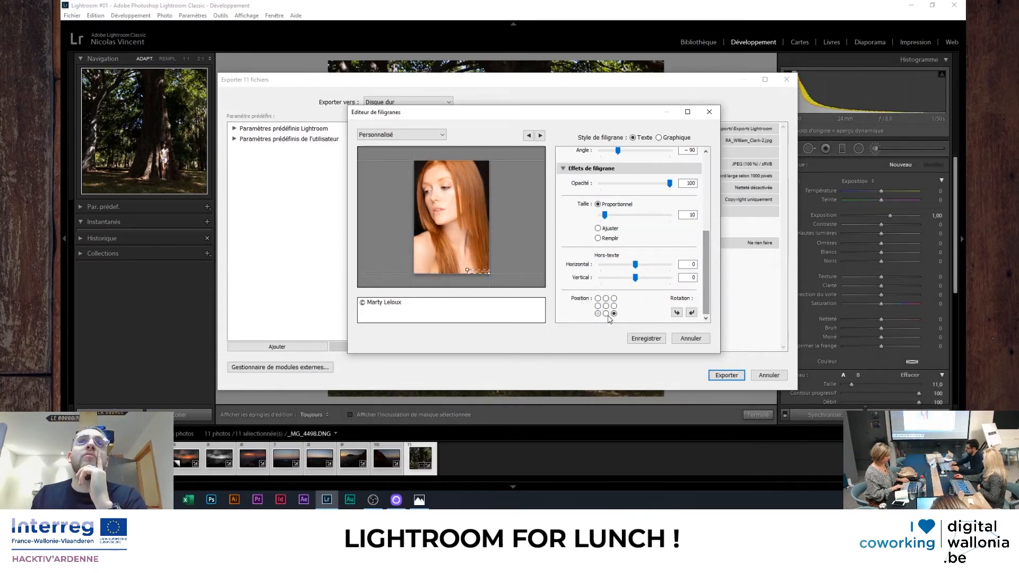
{"action": "left_click", "coordinate": [605, 314]}
{"action": "left_click", "coordinate": [614, 299]}
{"action": "left_click", "coordinate": [605, 298]}
{"action": "left_click", "coordinate": [614, 313]}
{"action": "left_click", "coordinate": [637, 266]}
{"action": "mouse_move", "coordinate": [637, 268]}
{"action": "left_mouse_down"}
{"action": "mouse_move", "coordinate": [621, 265]}
{"action": "mouse_move", "coordinate": [647, 265]}
{"action": "left_mouse_up"}
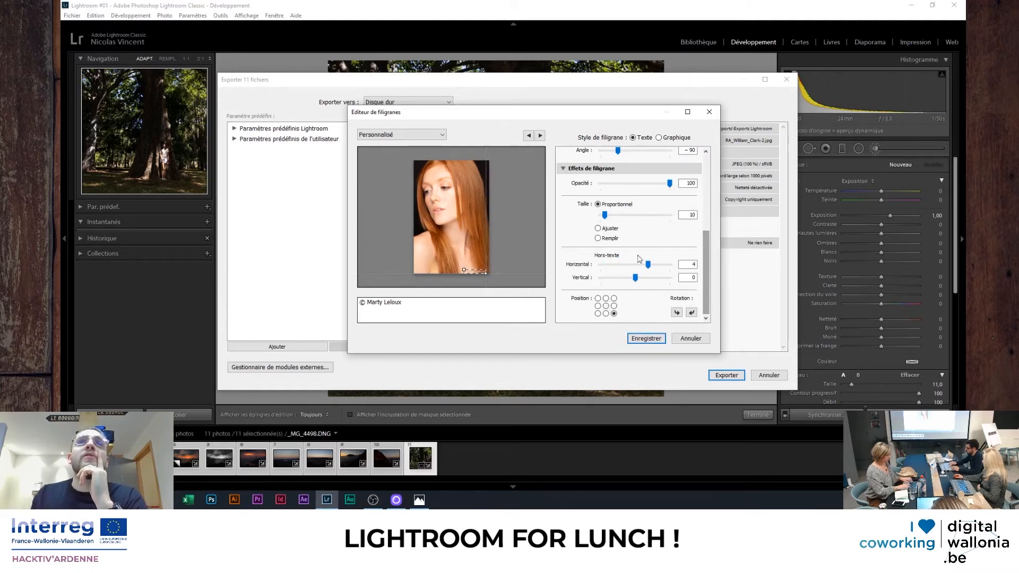
Step: Try a larger proportional size for the text watermark, discard the watermark edits and leave the export without a watermark
{"action": "left_click", "coordinate": [612, 215]}
{"action": "left_click_drag", "start_coordinate": [612, 218], "coordinate": [612, 223]}
{"action": "scroll", "coordinate": [605, 175], "scroll_direction": "up", "scroll_amount": 5}
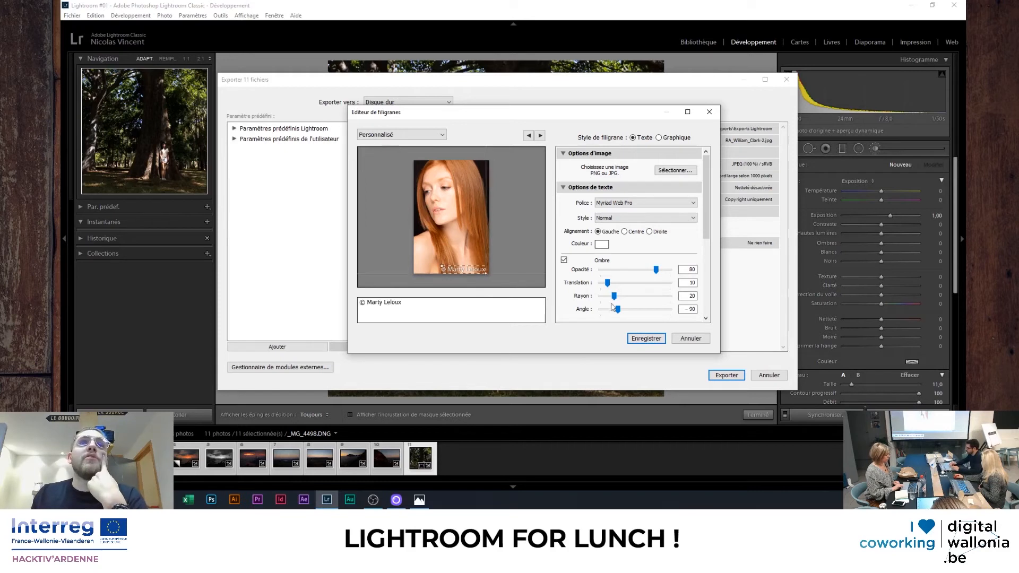
{"action": "left_click", "coordinate": [684, 343]}
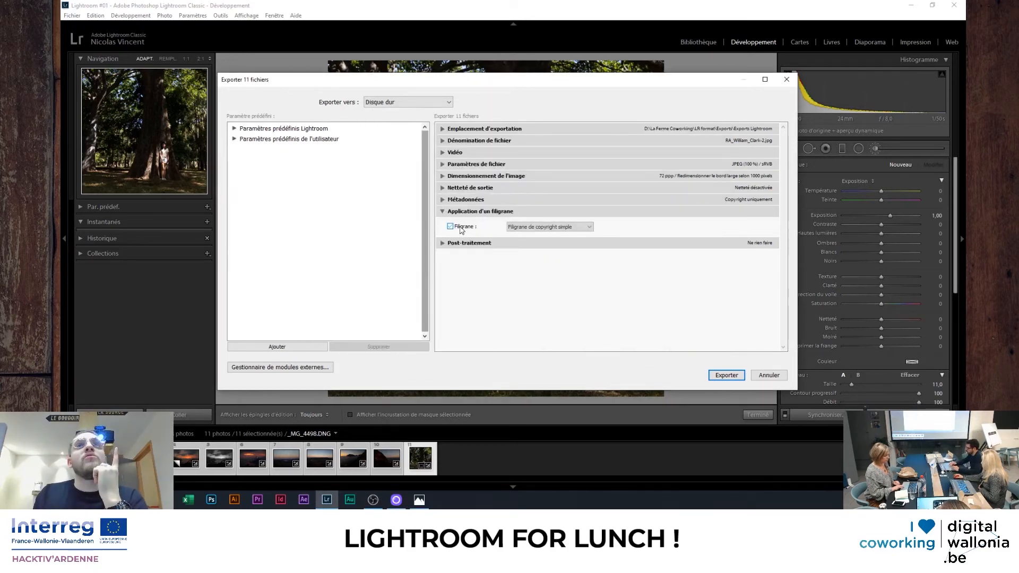
{"action": "left_click", "coordinate": [443, 212]}
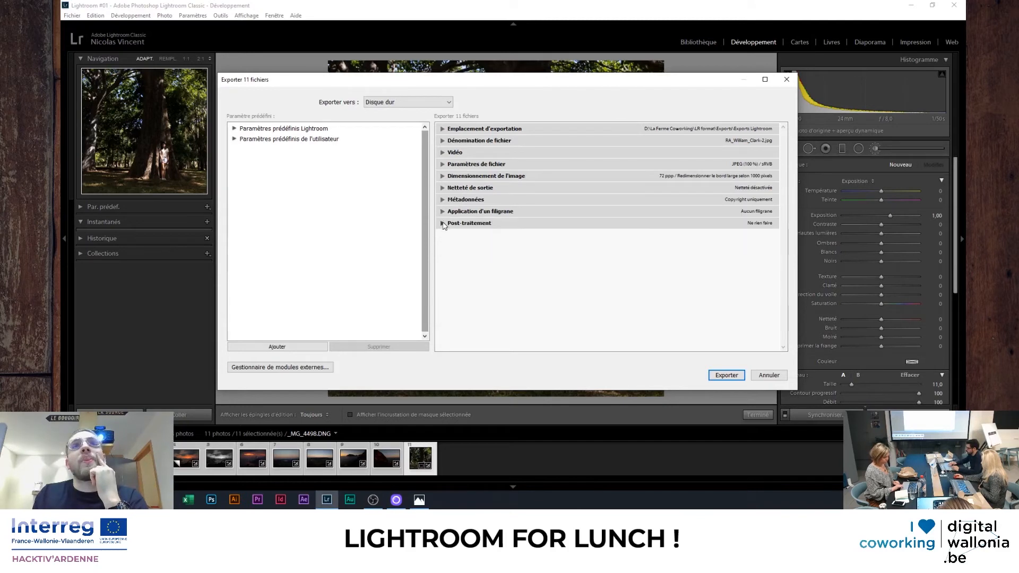
Step: Set the post-export action to Afficher dans l'Explorateur and export the selected photos
{"action": "left_click", "coordinate": [442, 224]}
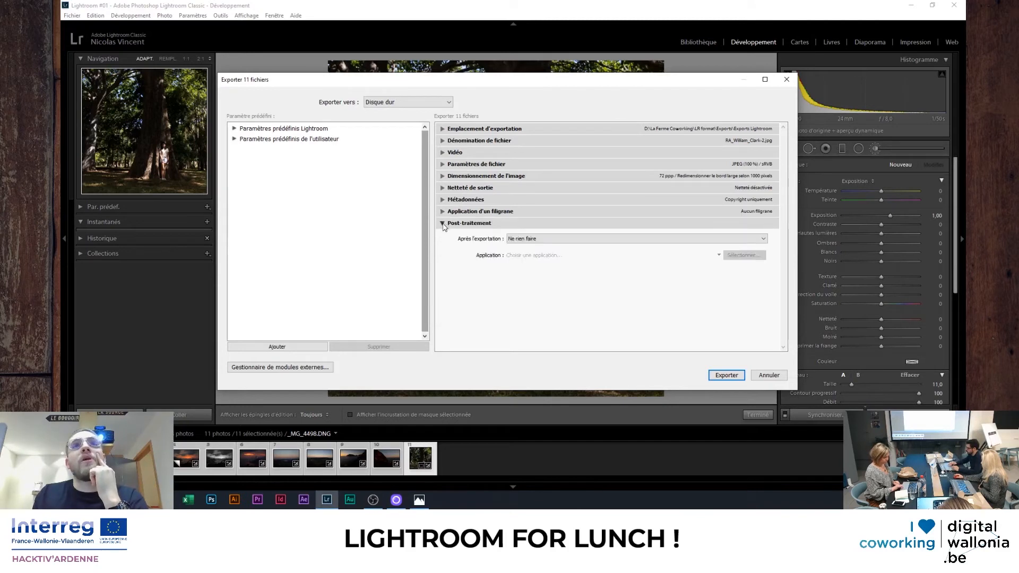
{"action": "left_click", "coordinate": [542, 240]}
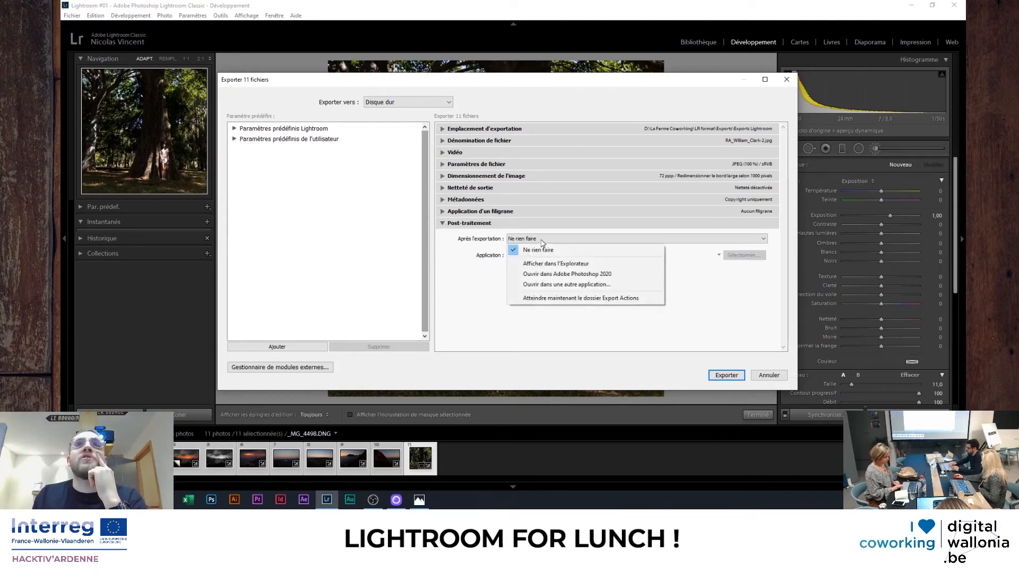
{"action": "left_click", "coordinate": [562, 265]}
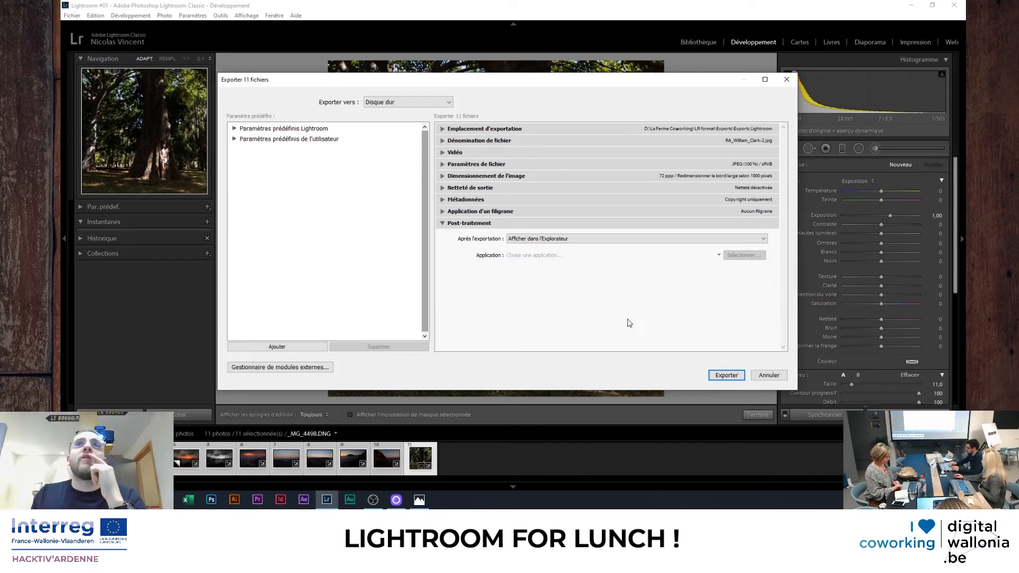
{"action": "left_click", "coordinate": [725, 375]}
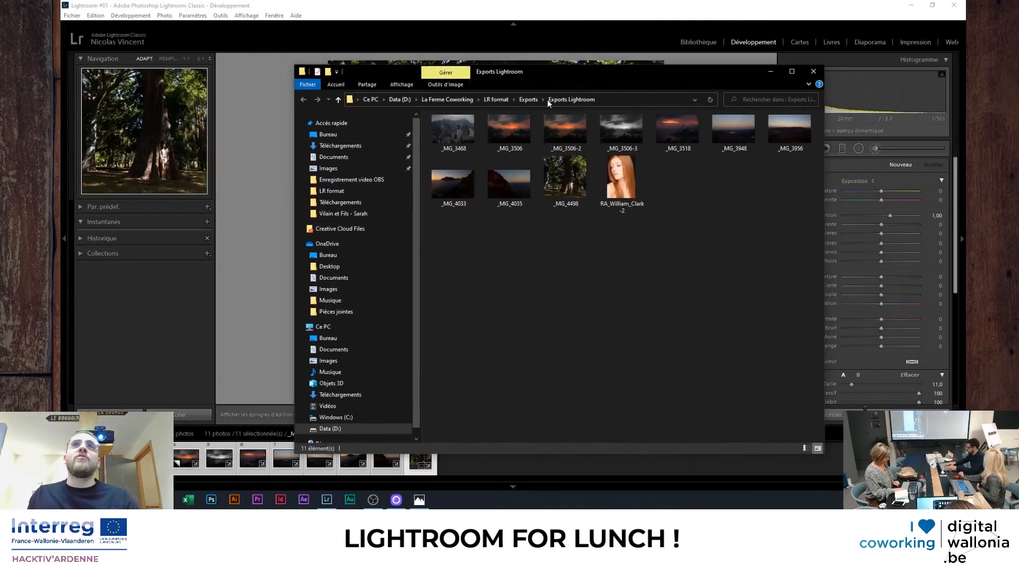
Step: Open _MG_3468 from the Exports Lightroom folder and look through the exported photos in the image viewer
{"action": "left_click", "coordinate": [453, 129]}
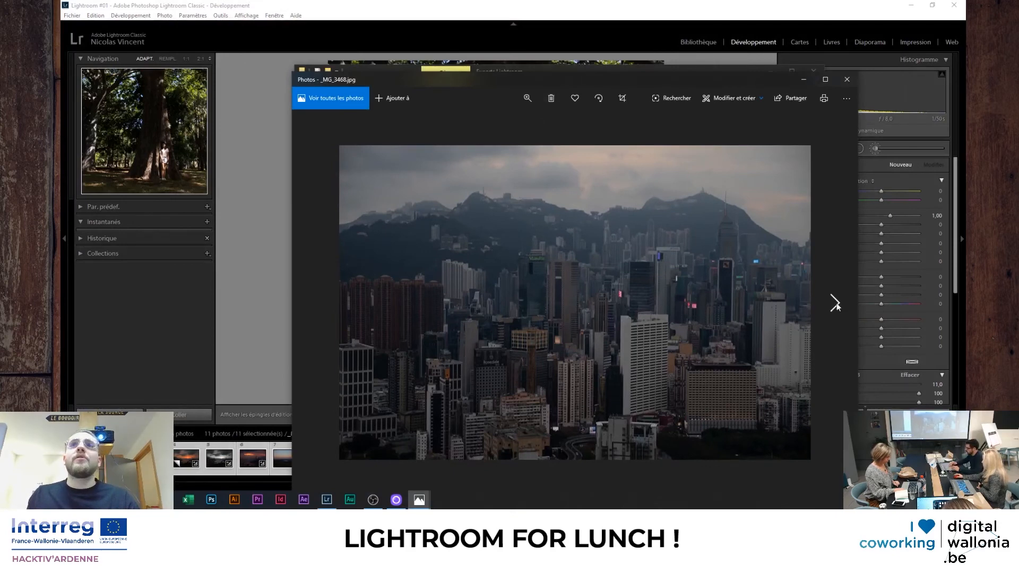
{"action": "left_click", "coordinate": [835, 303]}
{"action": "left_click", "coordinate": [835, 303]}
{"action": "left_click", "coordinate": [834, 303]}
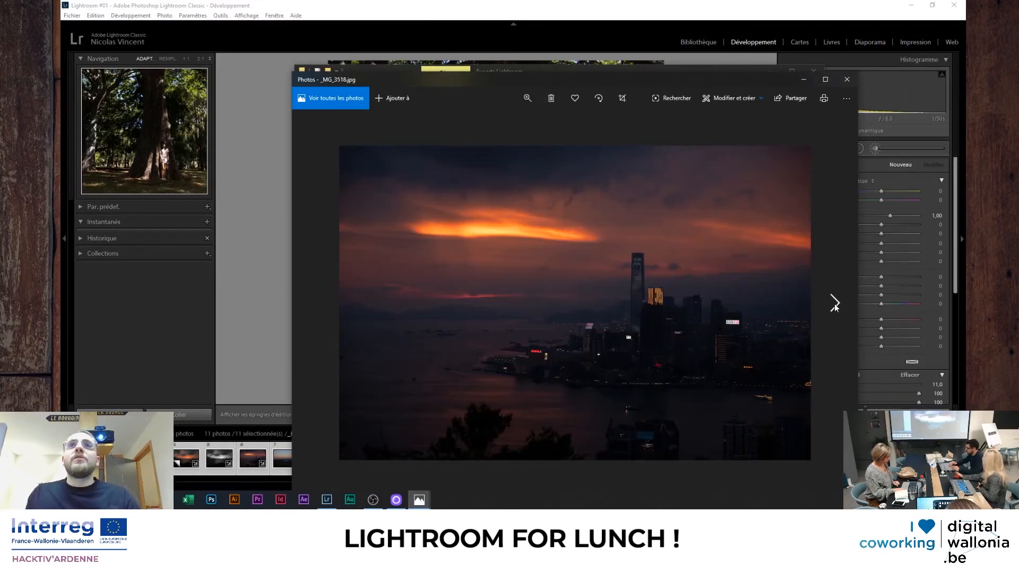
{"action": "left_click", "coordinate": [316, 303]}
{"action": "left_click", "coordinate": [317, 303]}
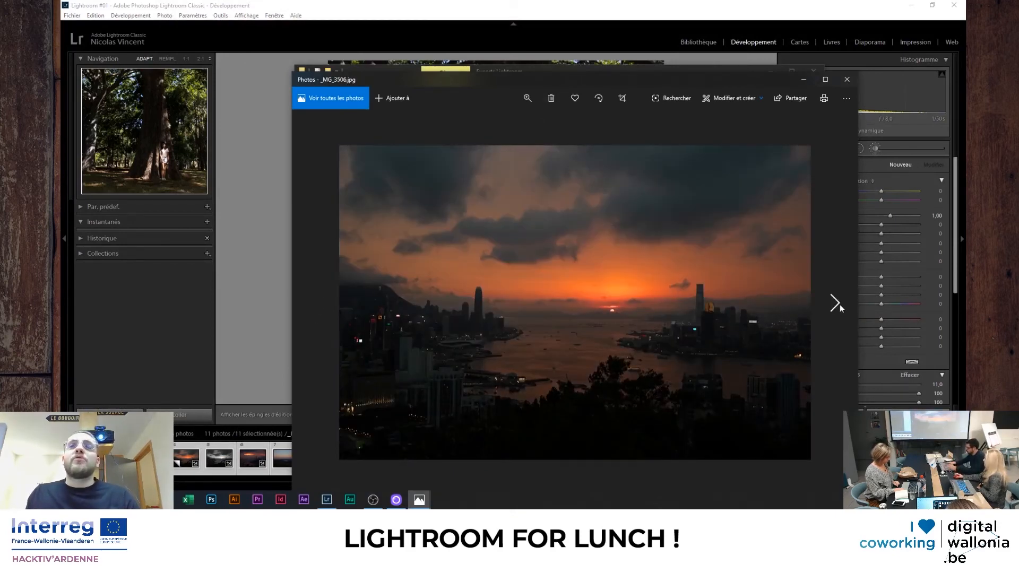
{"action": "left_click", "coordinate": [835, 304]}
{"action": "left_click", "coordinate": [316, 303]}
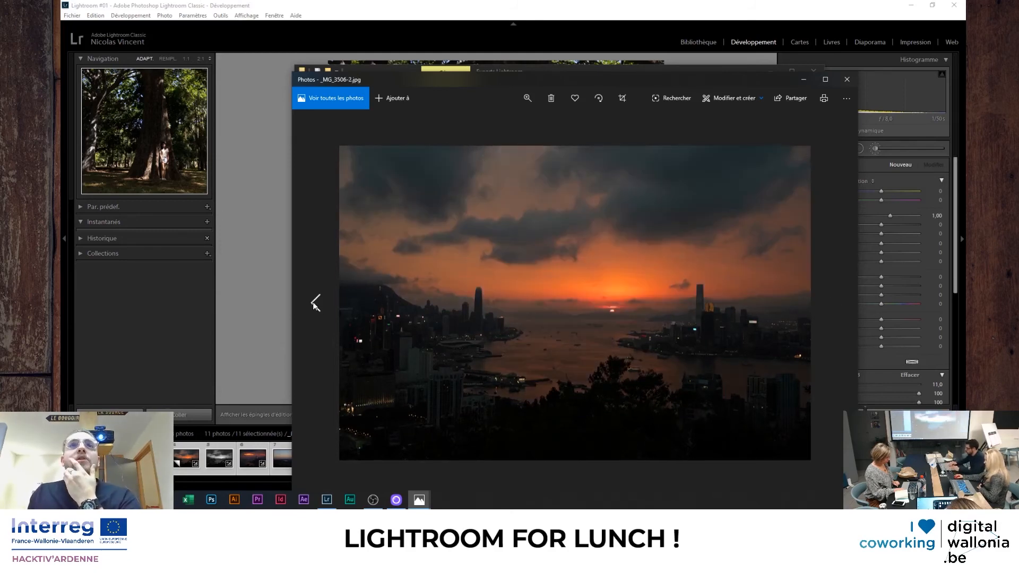
{"action": "left_click", "coordinate": [834, 303]}
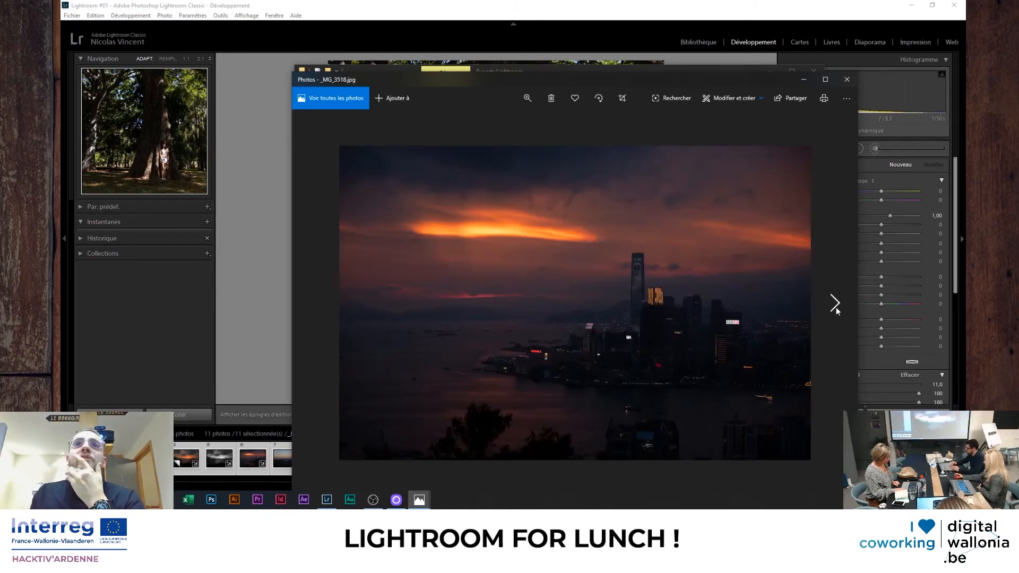
{"action": "left_click", "coordinate": [835, 304]}
{"action": "left_click", "coordinate": [835, 303]}
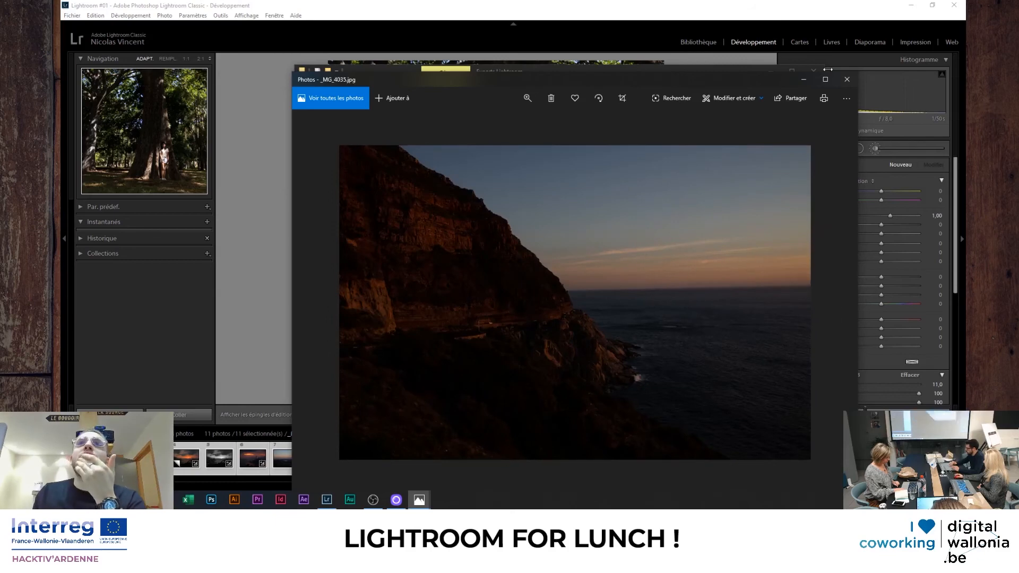
Step: Close the image viewer, the export folder window and Lightroom
{"action": "left_click", "coordinate": [847, 79]}
{"action": "left_click", "coordinate": [805, 72]}
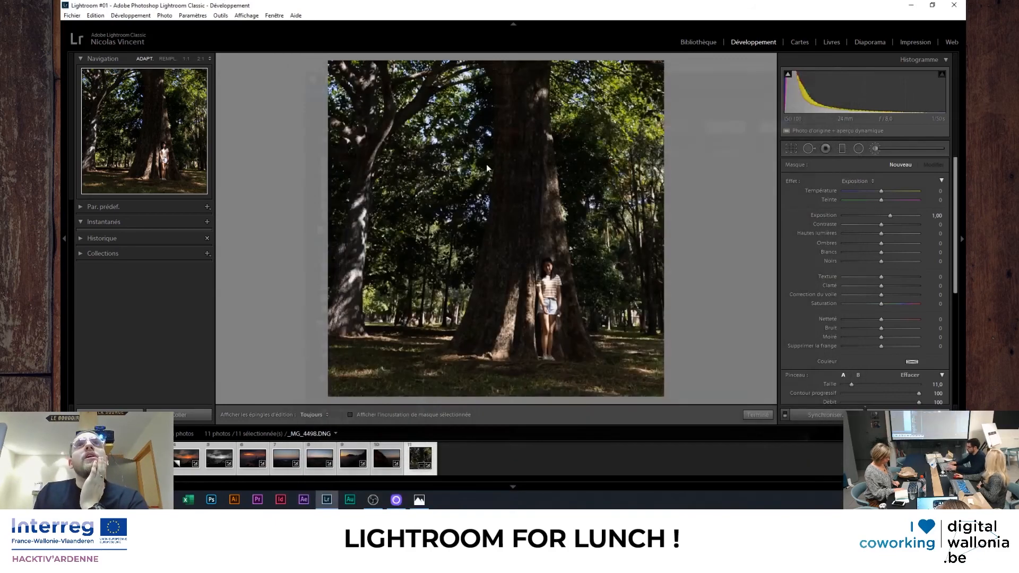
{"action": "left_click", "coordinate": [954, 5]}
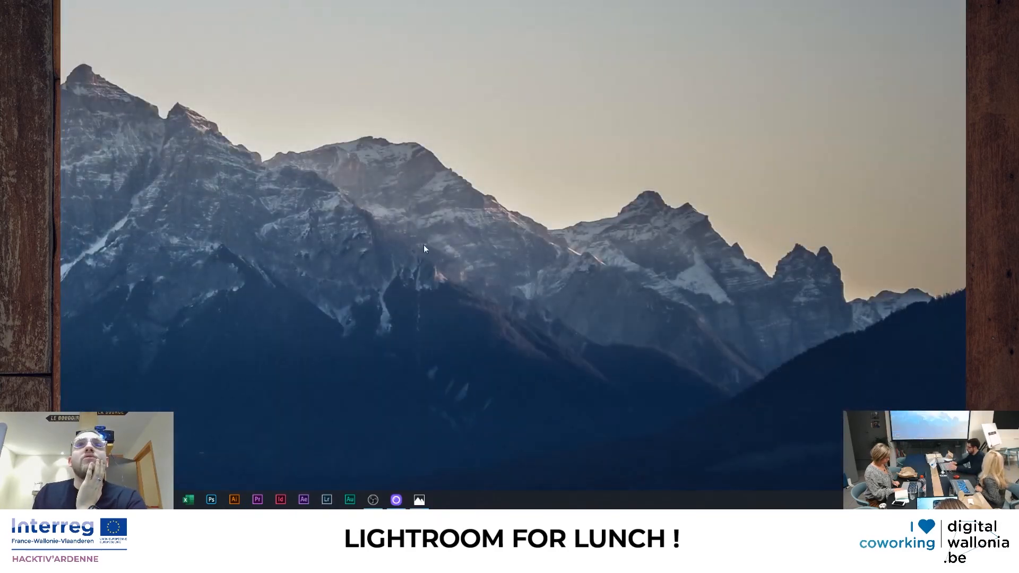